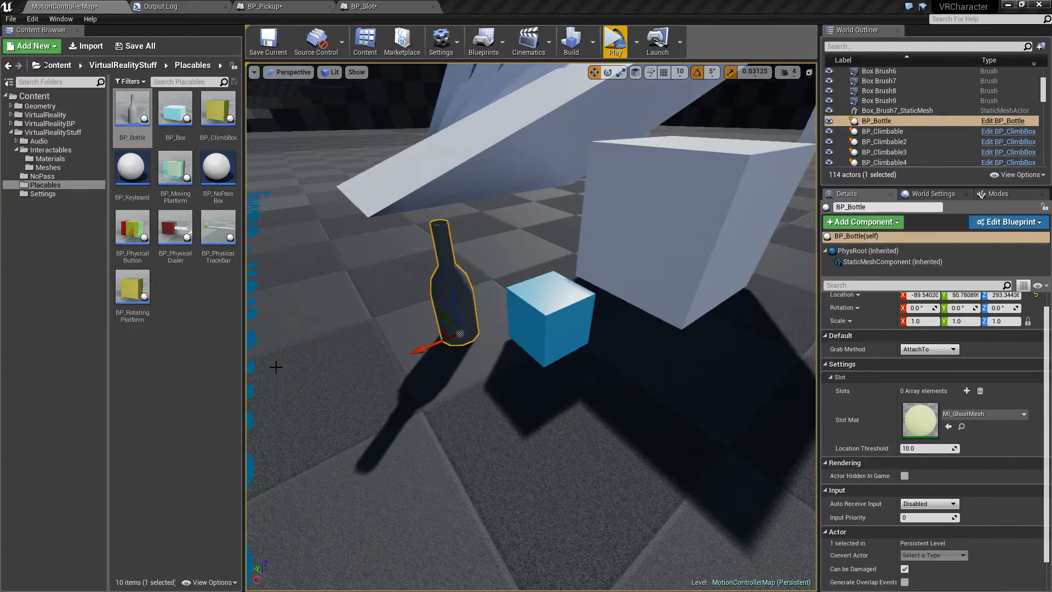
# Duplicate the small blue pickup cube three times and spread the copies out on the floor near the bottle.
pyautogui.moveTo(275, 367); pyautogui.dragTo(253, 387, button='right')
pyautogui.press('a')
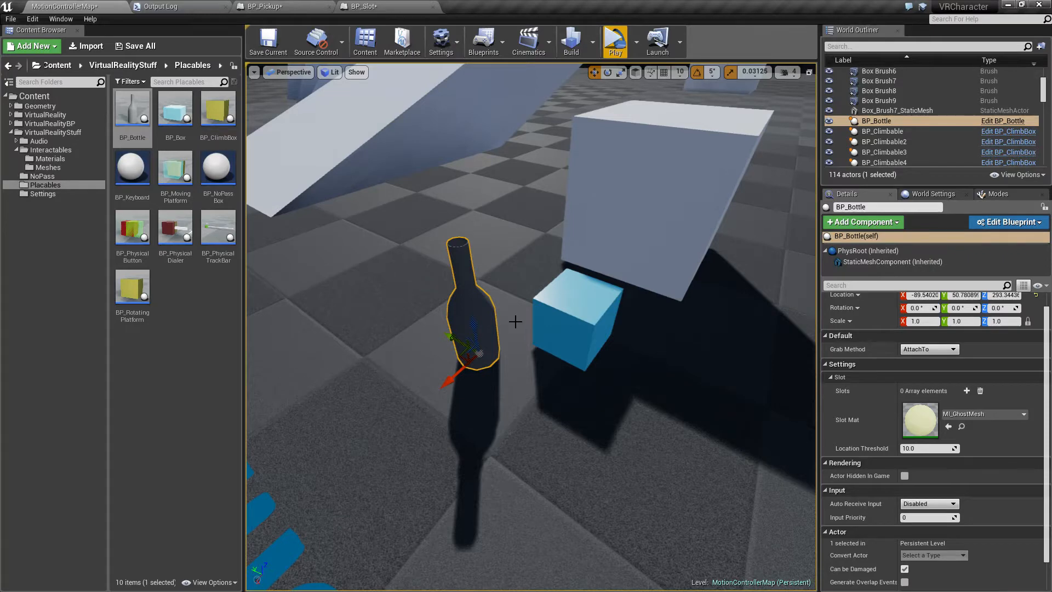
pyautogui.moveTo(577, 334)
pyautogui.mouseDown(button='right')
pyautogui.moveTo(685, 296)
pyautogui.moveTo(576, 334)
pyautogui.mouseUp(button='right')
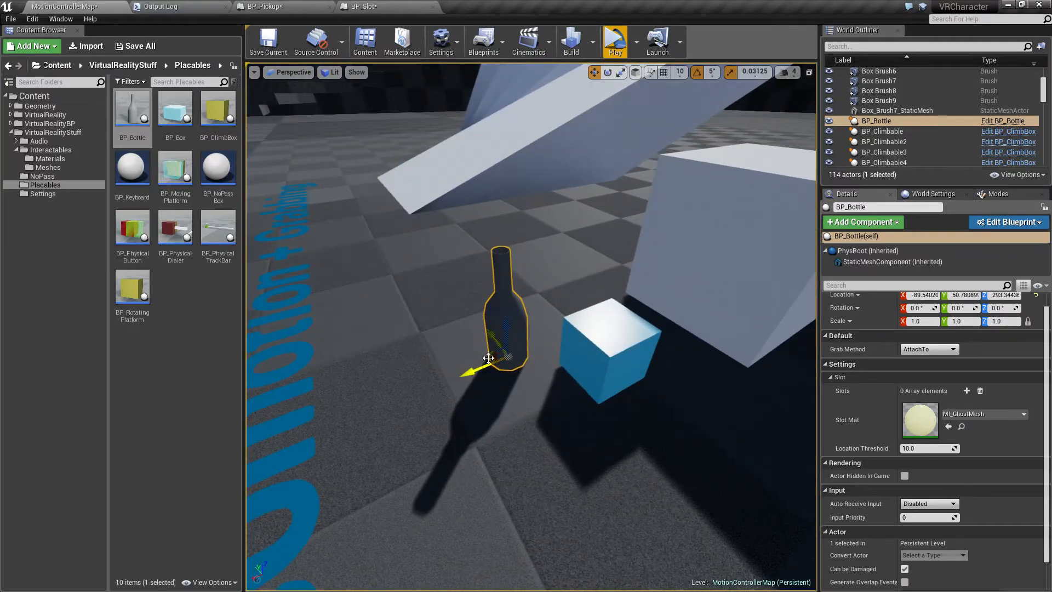
pyautogui.click(597, 345)
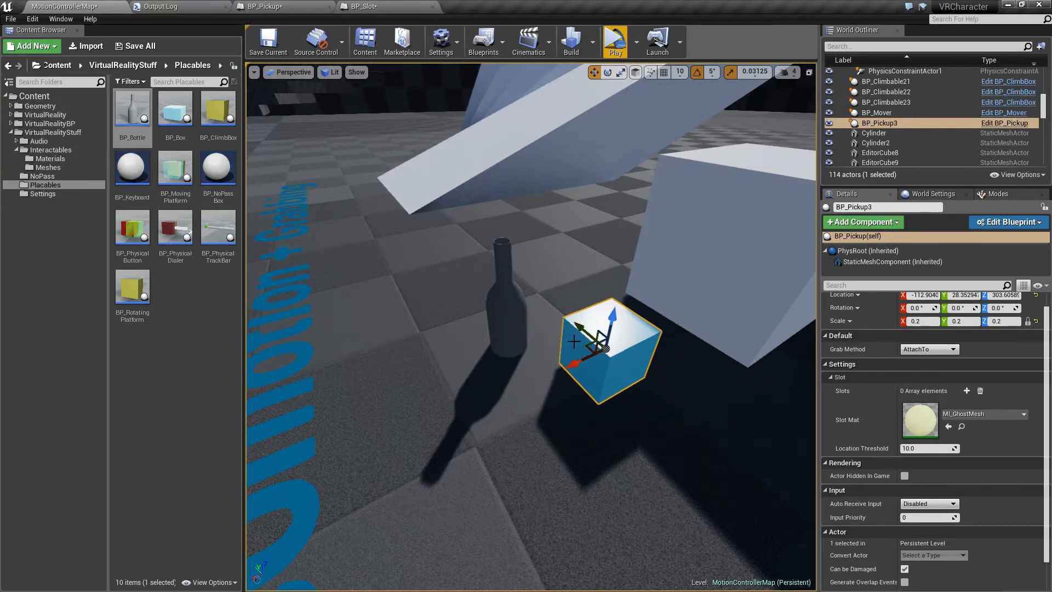
pyautogui.keyDown('alt'); pyautogui.moveTo(574, 341); pyautogui.dragTo(685, 399); pyautogui.keyUp('alt')
pyautogui.hotkey('ctrl', 'v')
pyautogui.moveTo(585, 344); pyautogui.dragTo(590, 467)
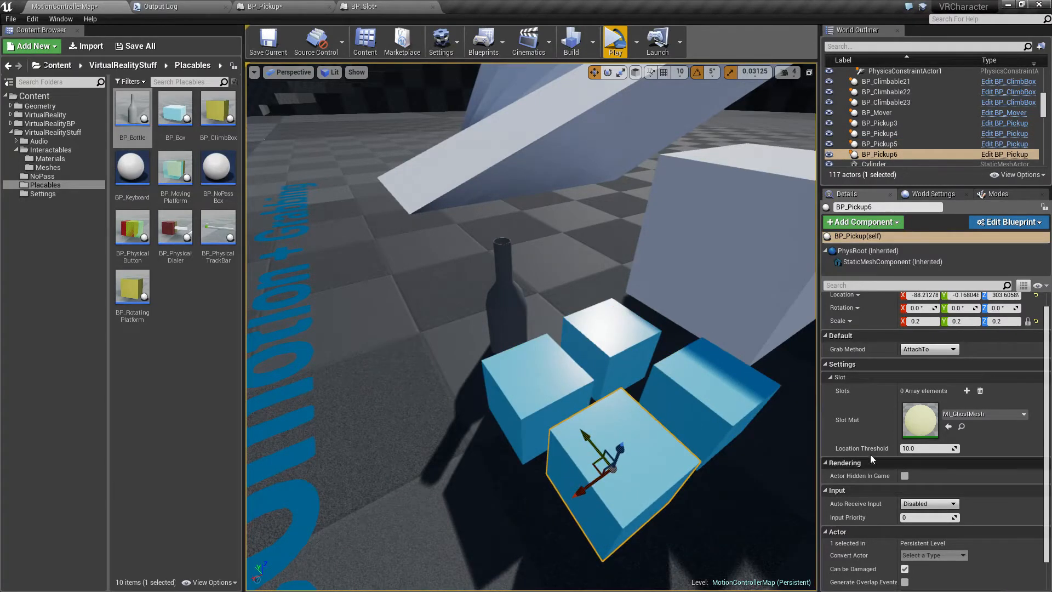
# Scale the original pickup cube BP_Pickup3 to 0.625 in X and Y and move it clear of the copies, to about X -37.9, Y 48.5.
pyautogui.click(608, 325)
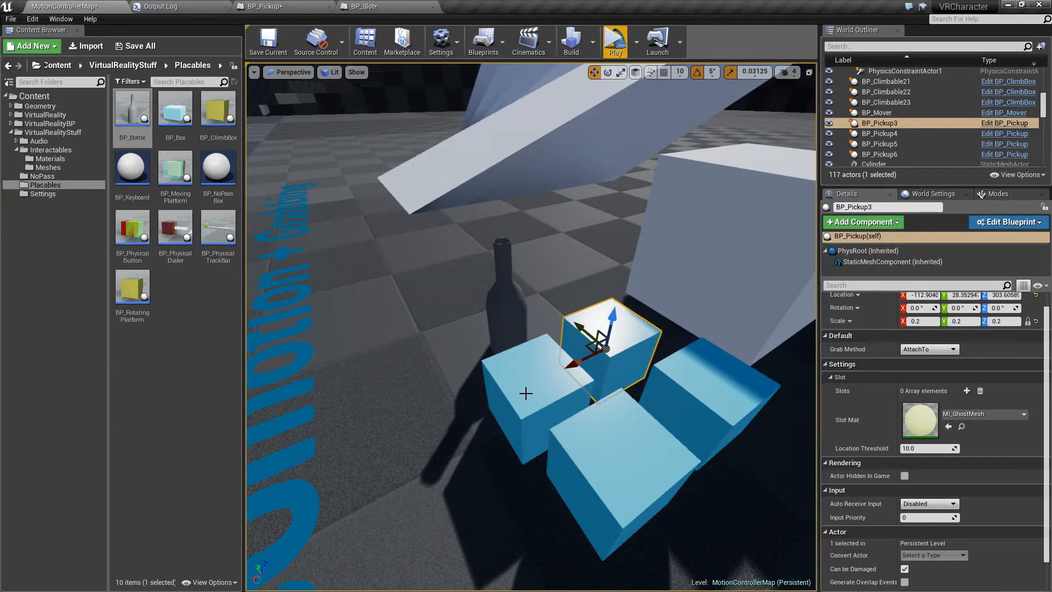
pyautogui.press('e')
pyautogui.press('r')
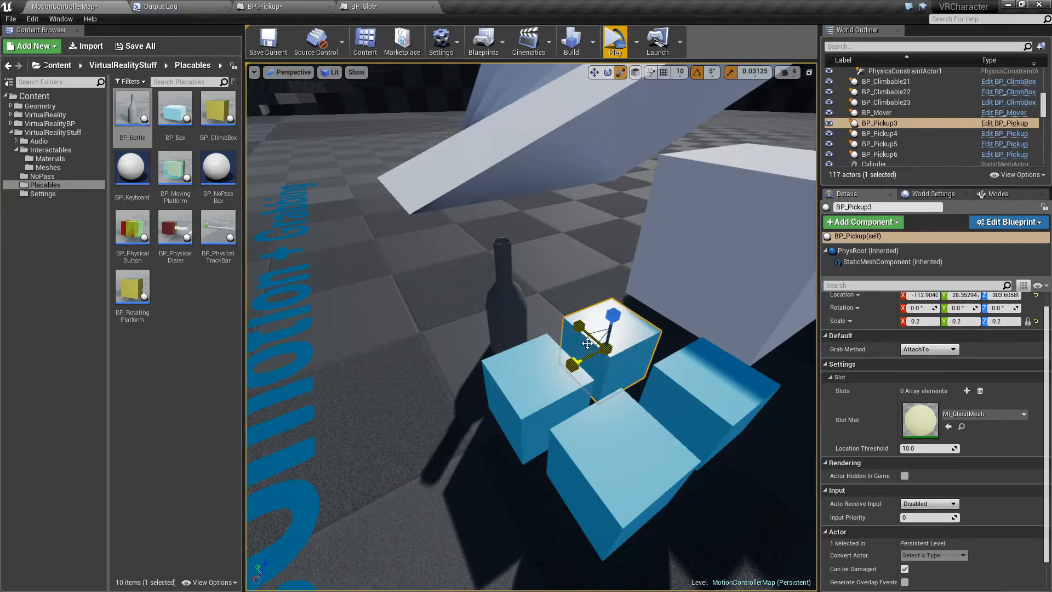
pyautogui.moveTo(585, 347); pyautogui.dragTo(310, 404)
pyautogui.press('w')
pyautogui.press('e')
pyautogui.press('w')
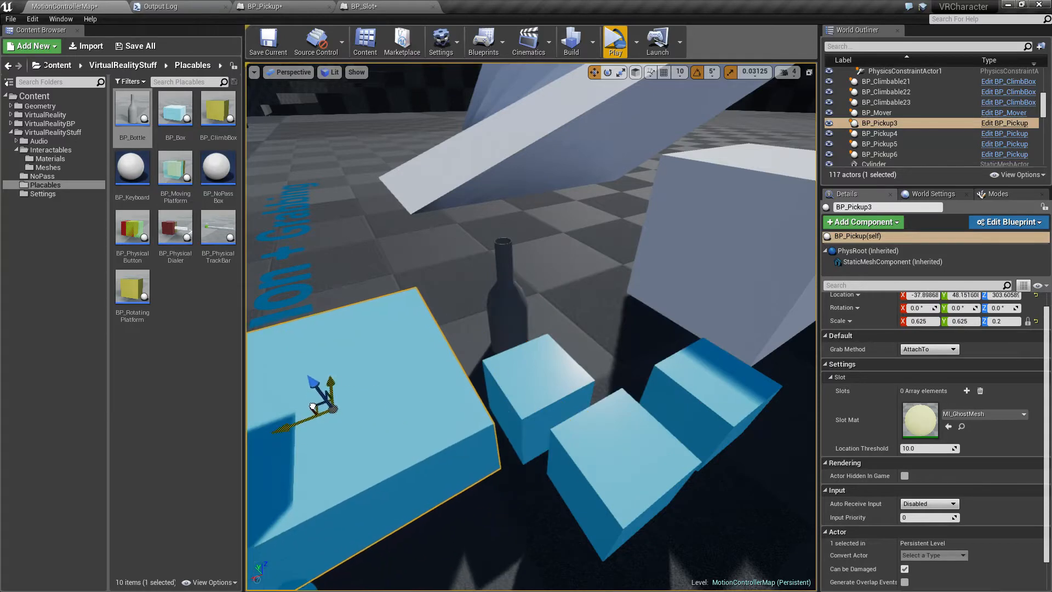
pyautogui.moveTo(310, 404); pyautogui.dragTo(285, 438, button='right')
pyautogui.press('a')
pyautogui.moveTo(394, 385); pyautogui.dragTo(395, 385, button='right')
pyautogui.press('d')
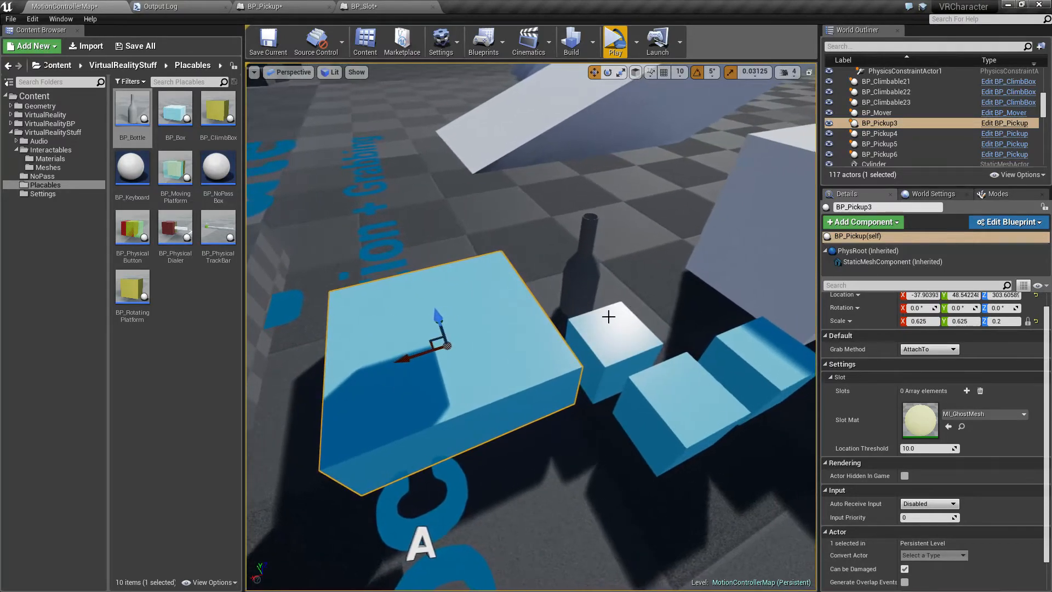
# Narrow the enlarged BP_Pickup3 block to a Y scale of 0.28125, leaving it long in X.
pyautogui.click(580, 345)
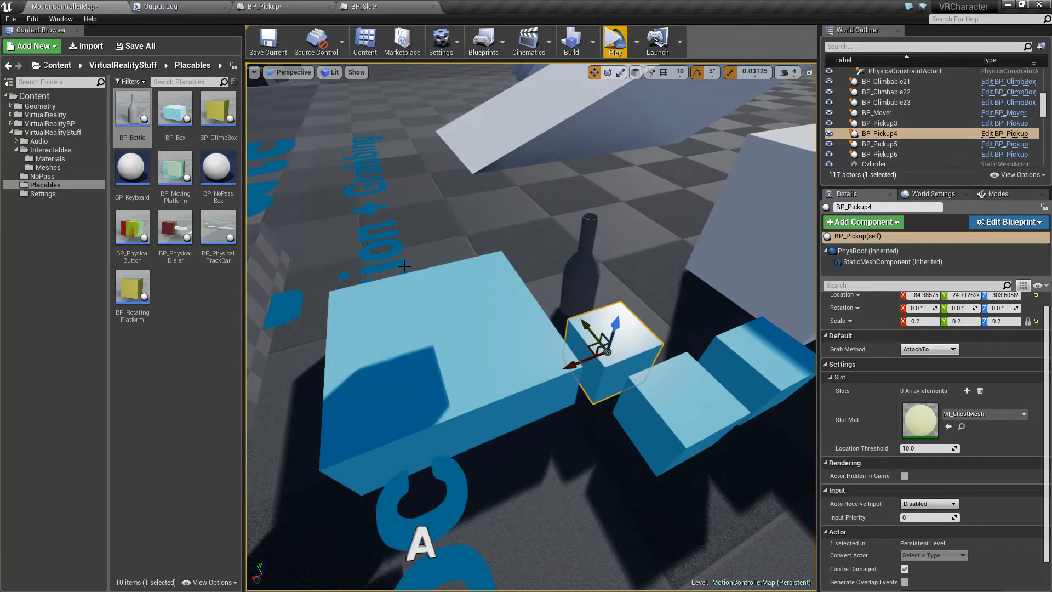
pyautogui.click(419, 313)
pyautogui.press('e')
pyautogui.press('r')
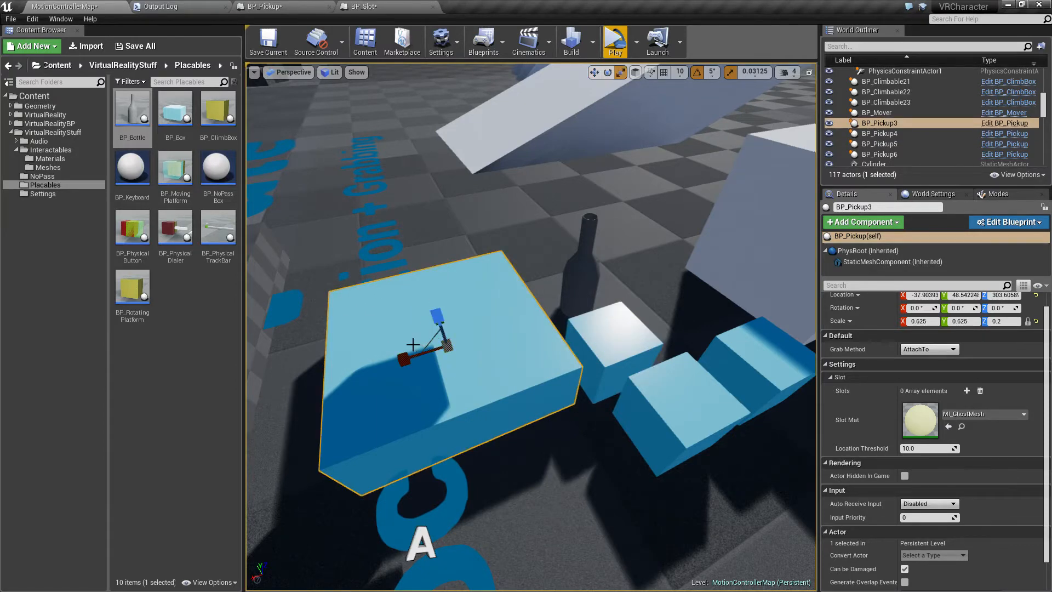
pyautogui.press('a')
pyautogui.moveTo(413, 346); pyautogui.dragTo(455, 340, button='right')
pyautogui.moveTo(469, 338); pyautogui.dragTo(482, 343)
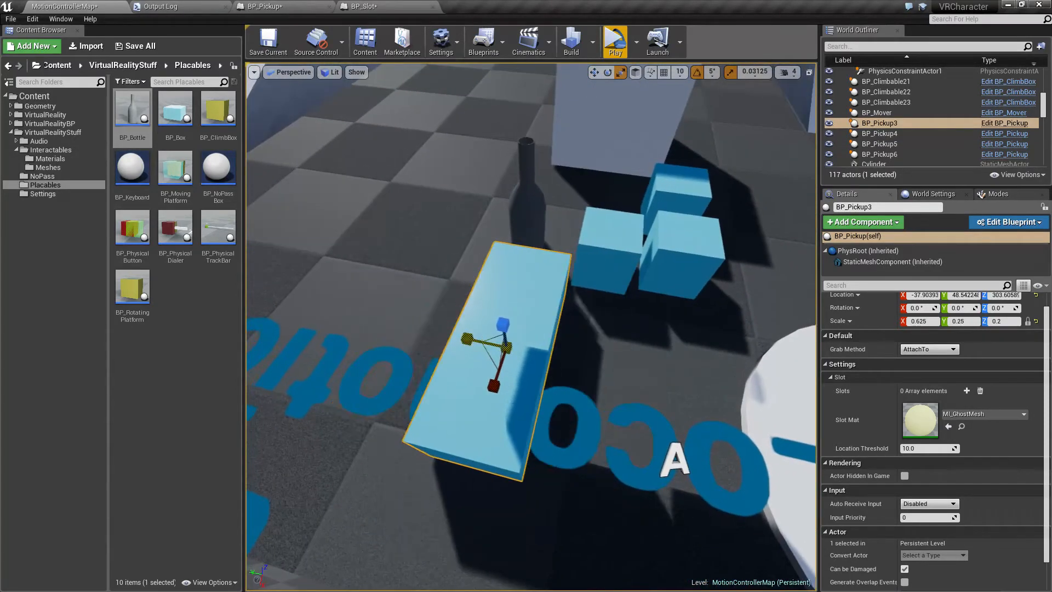
pyautogui.moveTo(480, 339); pyautogui.dragTo(462, 313, button='right')
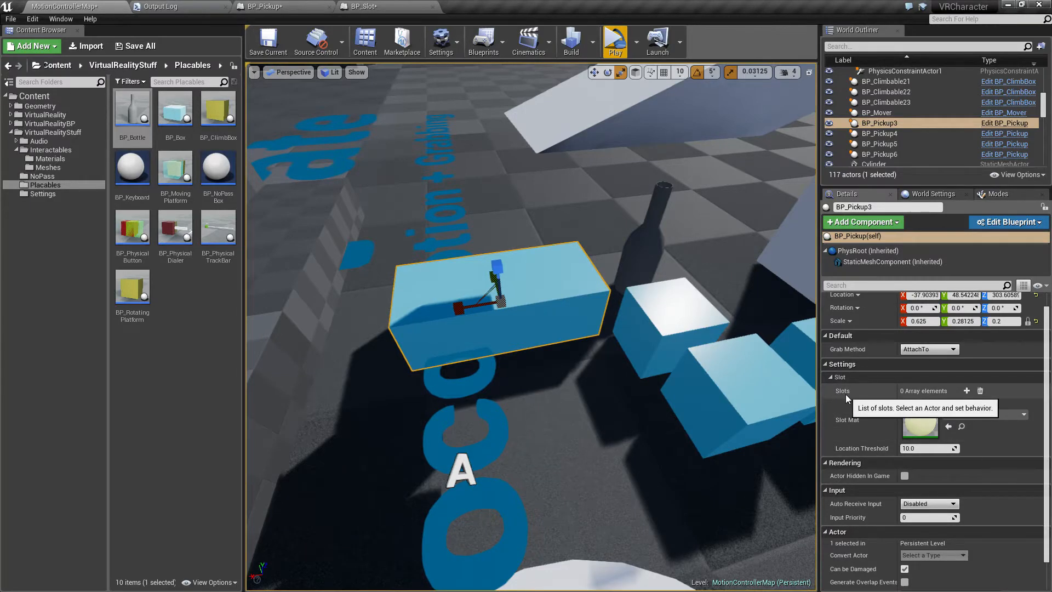
# Add one slot to the elongated block, raise the block slightly, and move the slot's transform up to the block's top face.
pyautogui.click(966, 390)
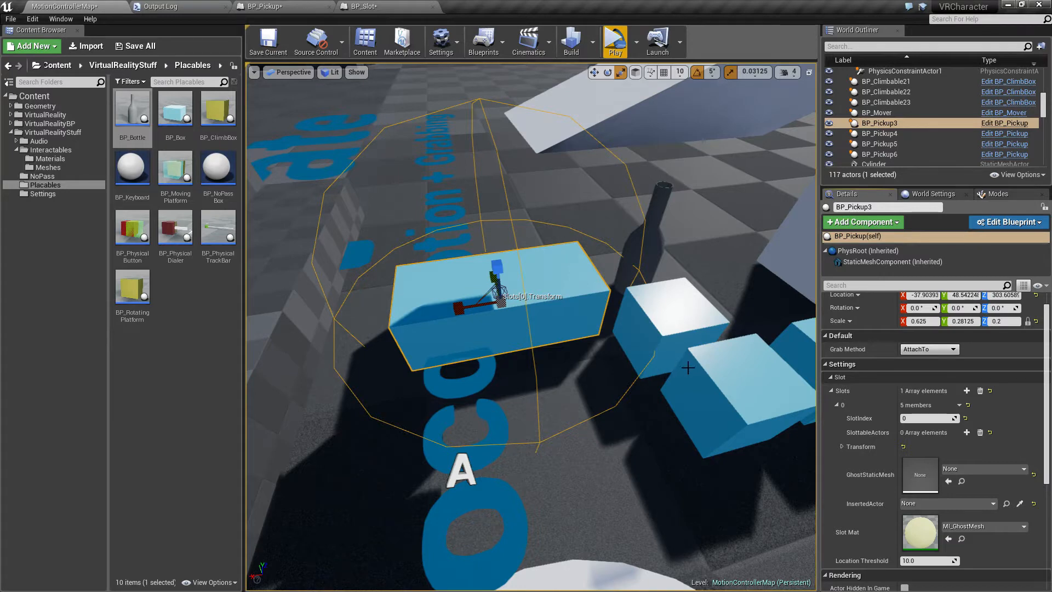
pyautogui.click(718, 364)
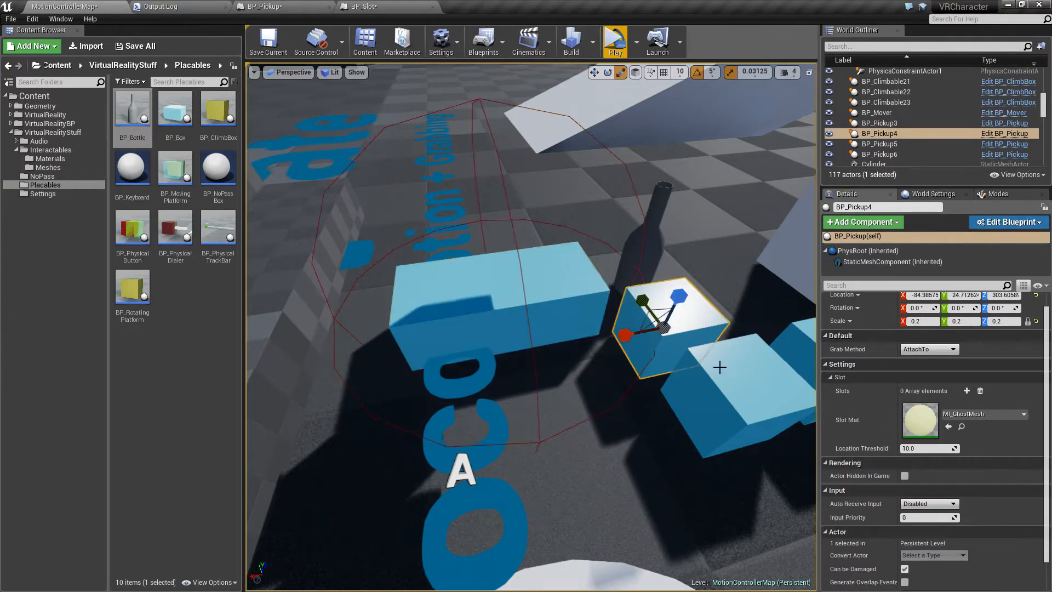
pyautogui.moveTo(635, 333); pyautogui.dragTo(685, 333, button='right')
pyautogui.click(719, 316)
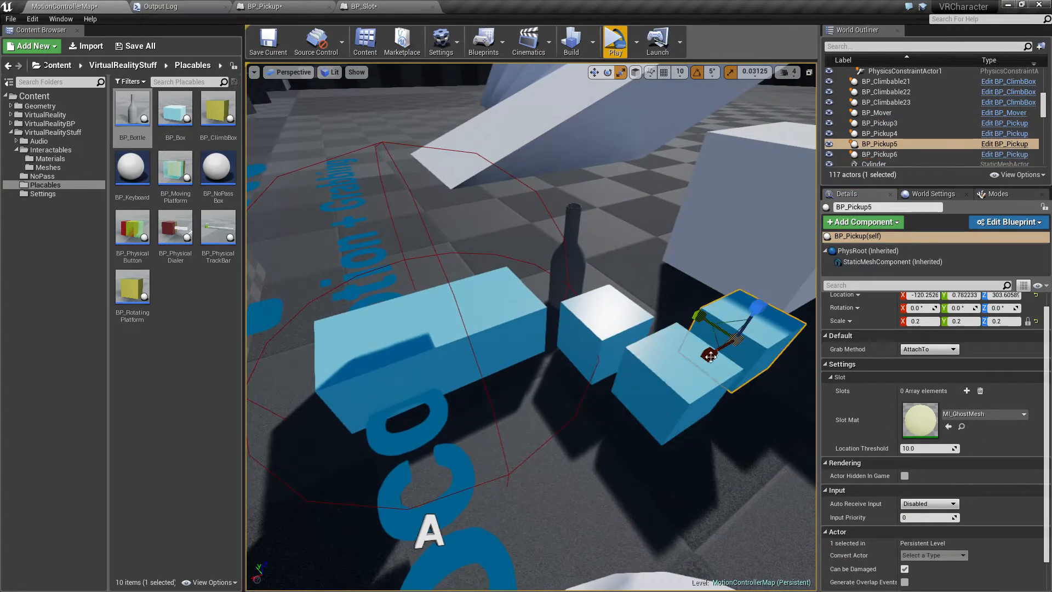
pyautogui.click(610, 312)
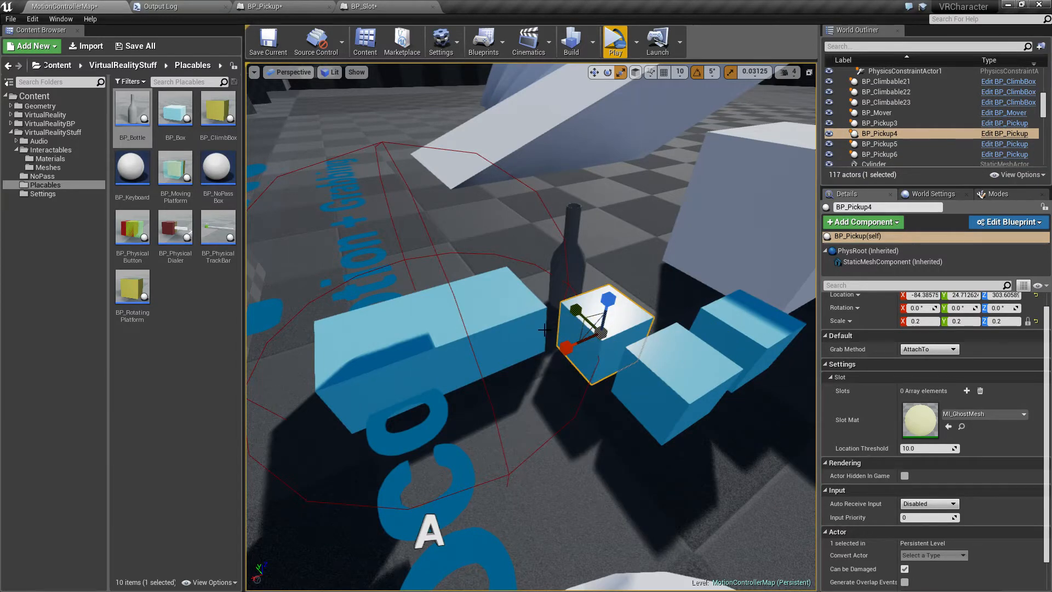
pyautogui.click(427, 318)
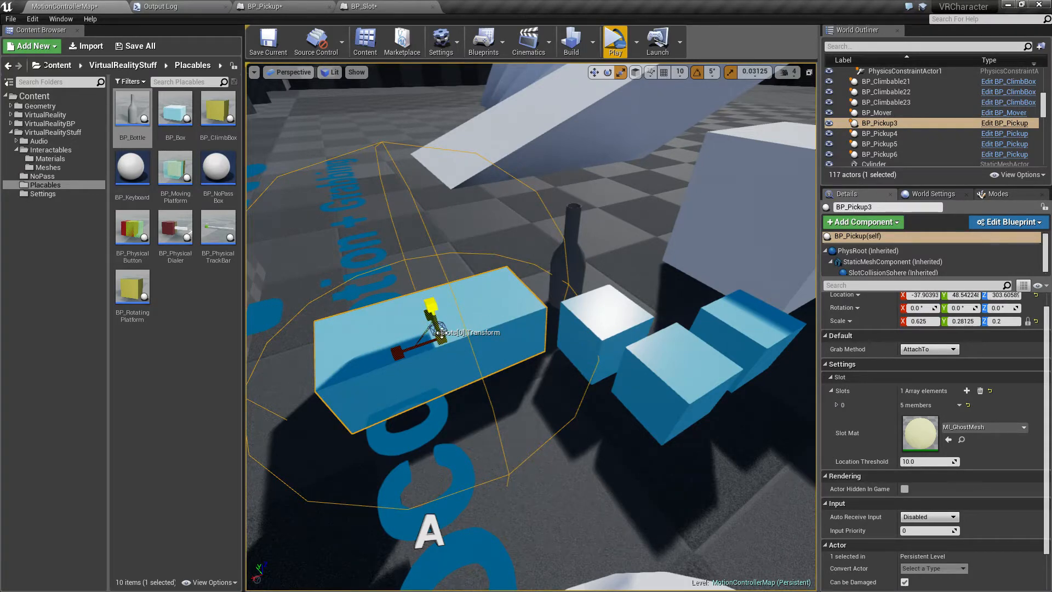
pyautogui.press('w')
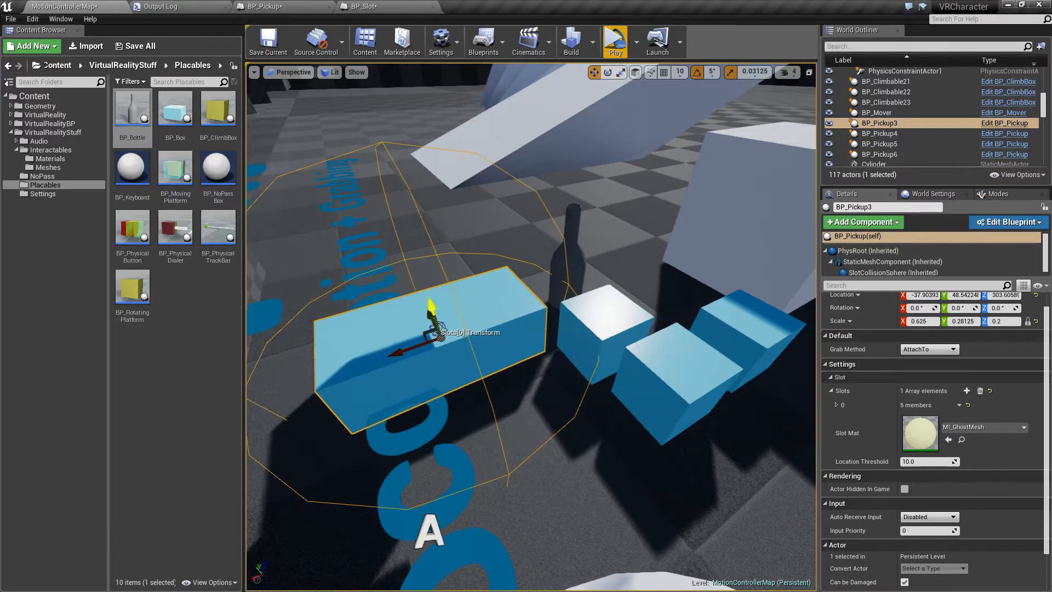
pyautogui.moveTo(431, 310)
pyautogui.mouseDown()
pyautogui.moveTo(412, 285)
pyautogui.moveTo(414, 312)
pyautogui.mouseUp()
pyautogui.press('f')
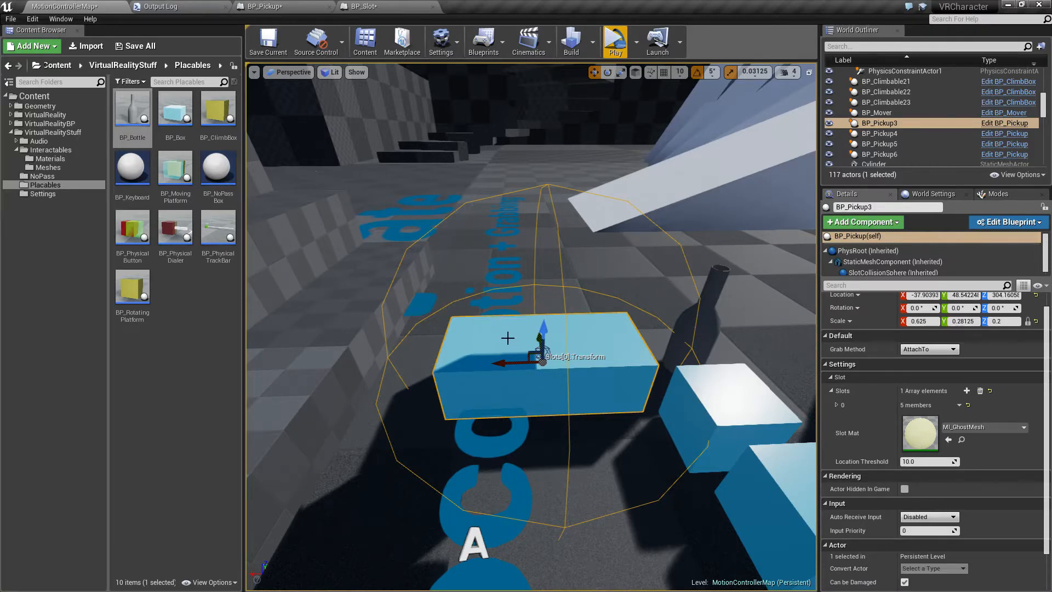
pyautogui.moveTo(537, 351); pyautogui.dragTo(576, 270)
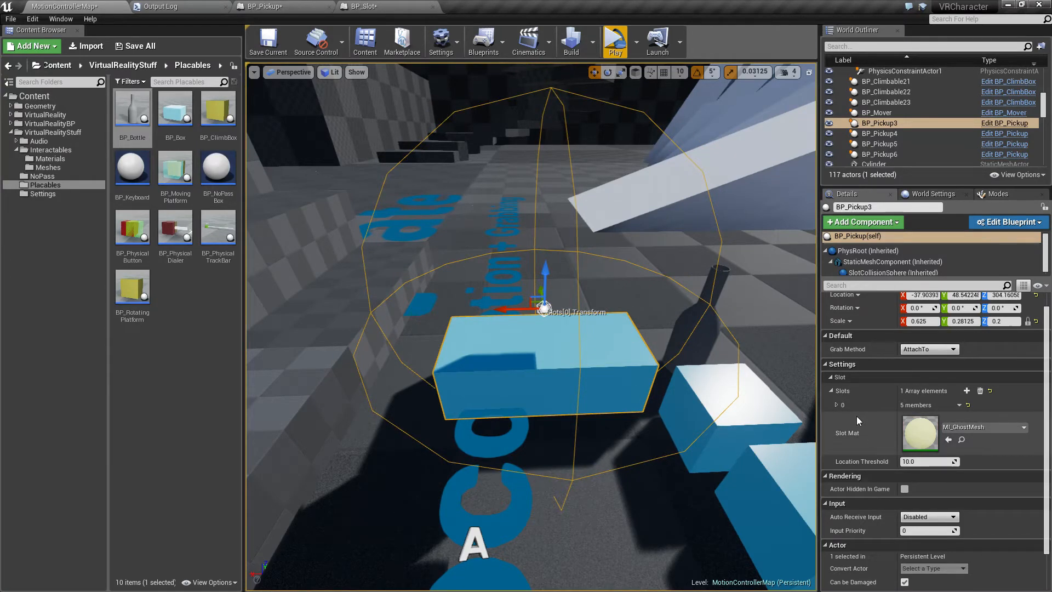
# Expand slot 0 of the elongated block and add three entries to its SlottableActors array.
pyautogui.click(837, 406)
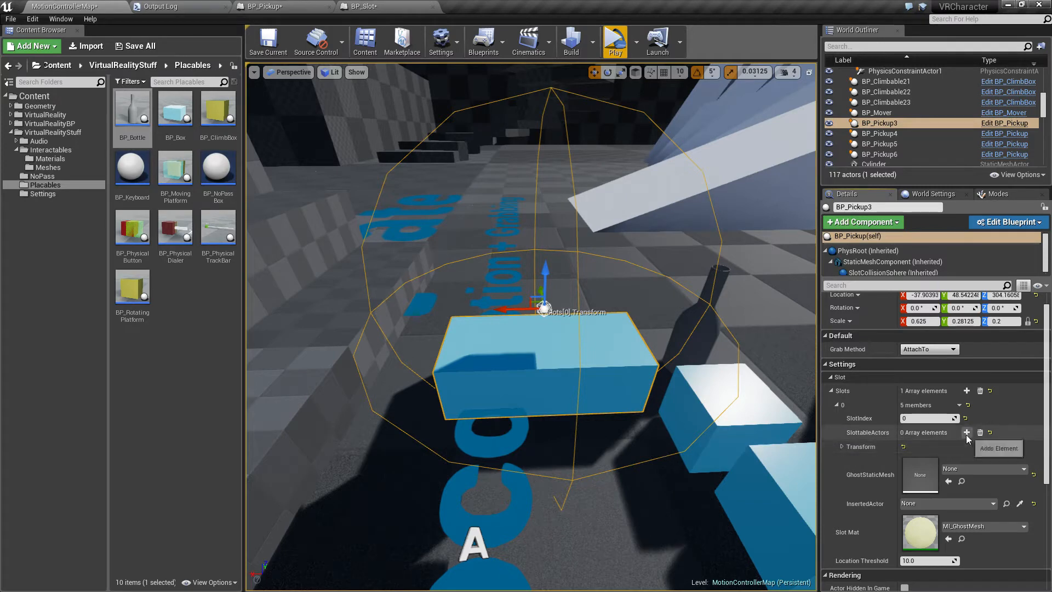
pyautogui.moveTo(619, 409); pyautogui.dragTo(657, 428, button='right')
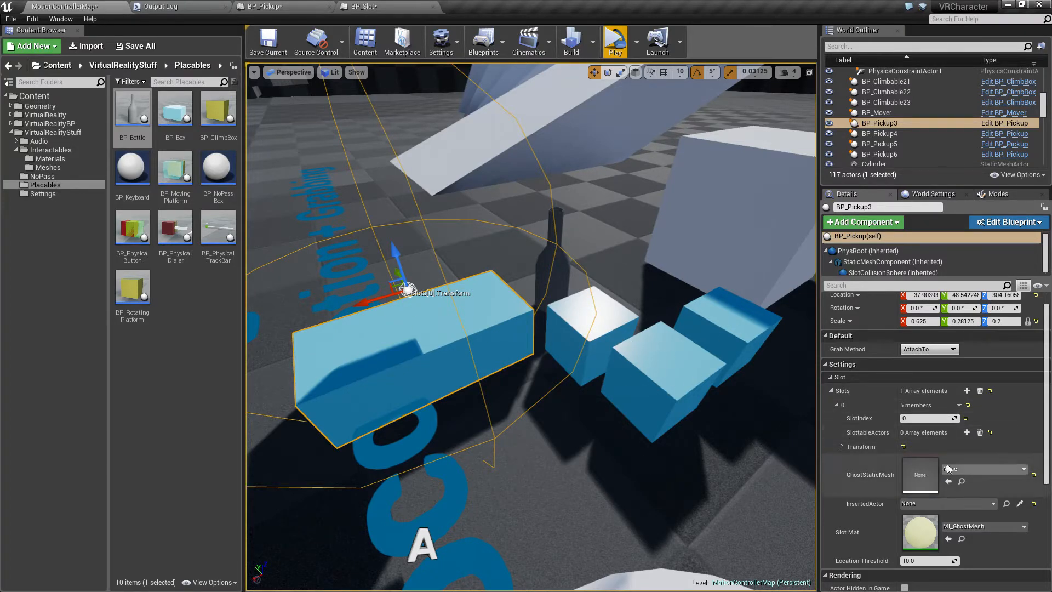
pyautogui.click(967, 433)
pyautogui.click(967, 433)
pyautogui.click(967, 433)
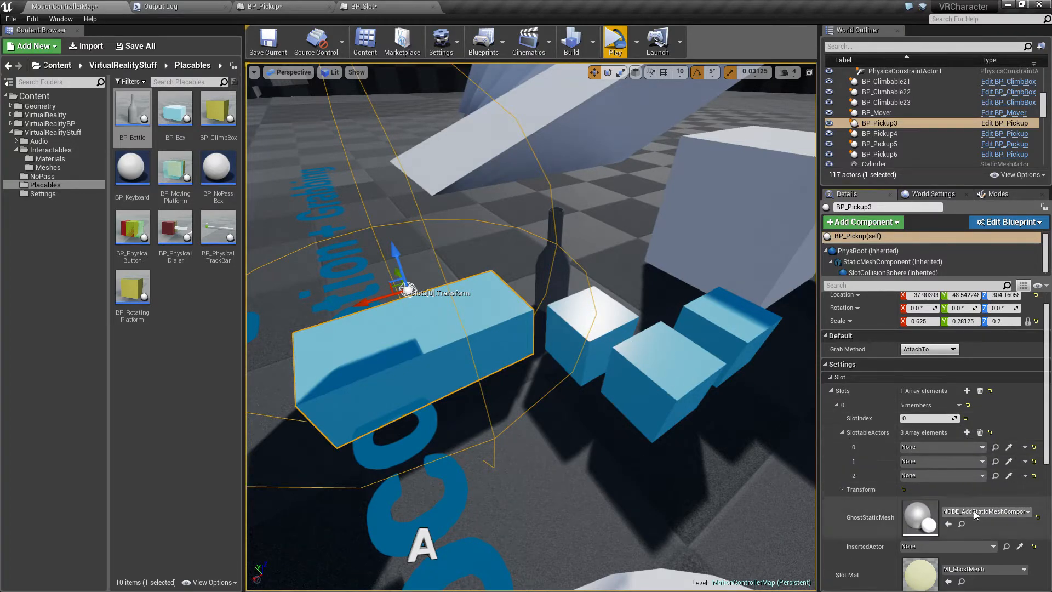
# Assign the three small cubes BP_Pickup4, BP_Pickup6 and BP_Pickup5 from the scene as slot 0's slottable actors.
pyautogui.click(1008, 448)
pyautogui.click(608, 312)
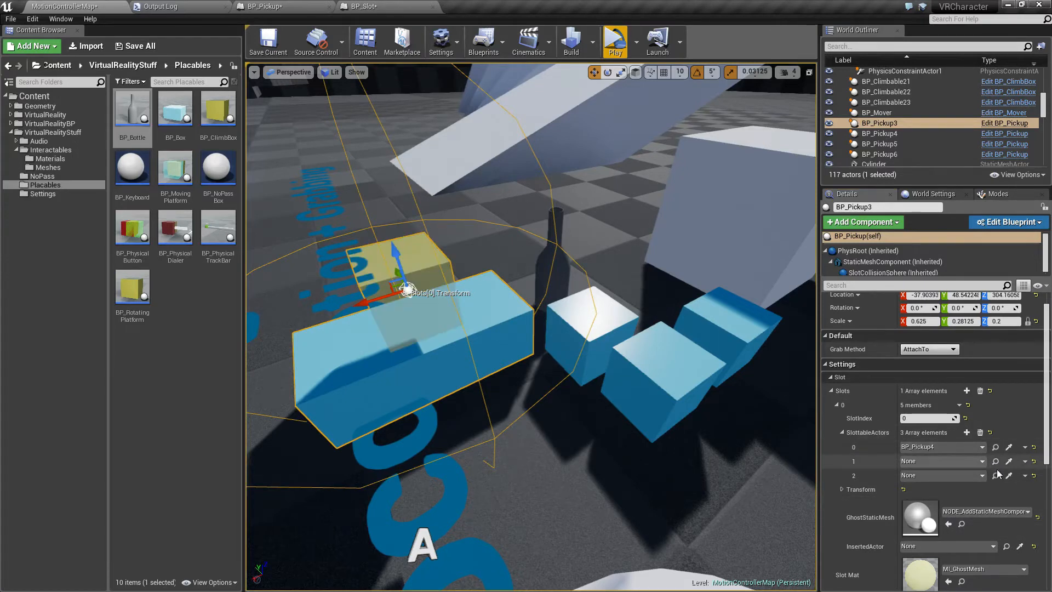
pyautogui.click(1010, 462)
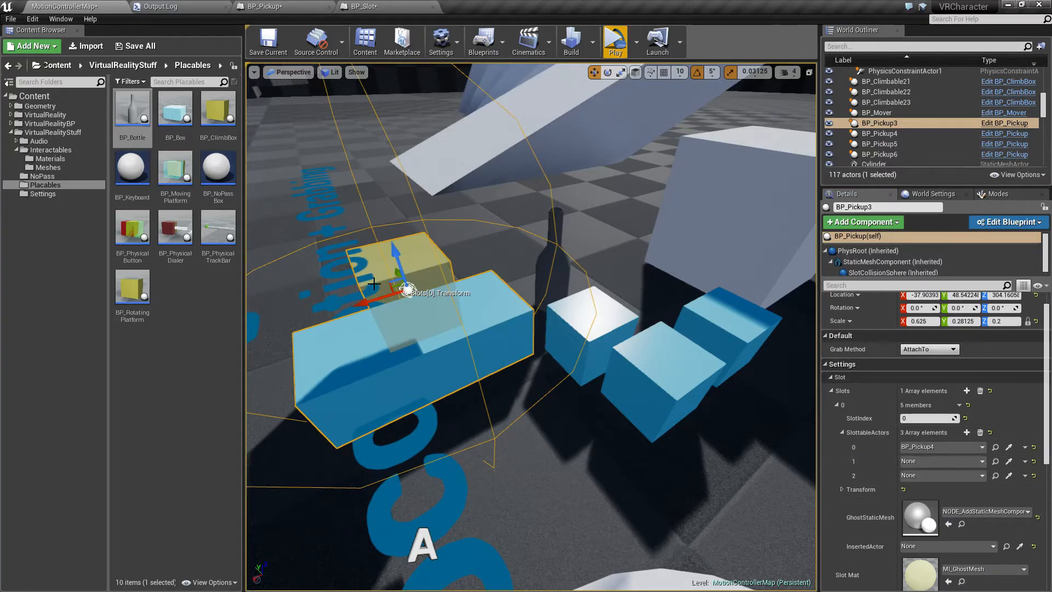
pyautogui.click(634, 354)
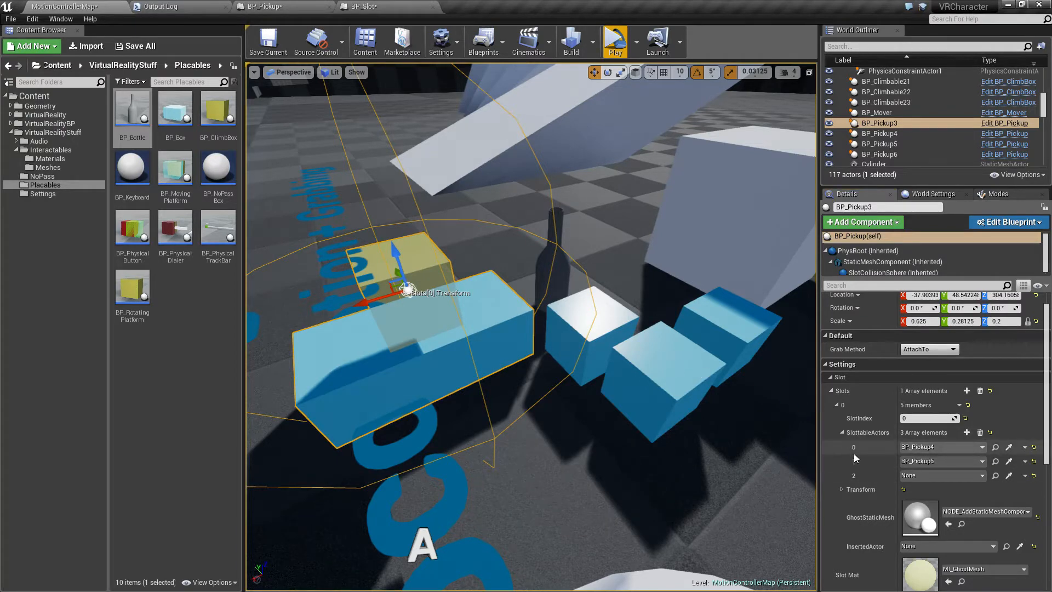
pyautogui.click(1010, 476)
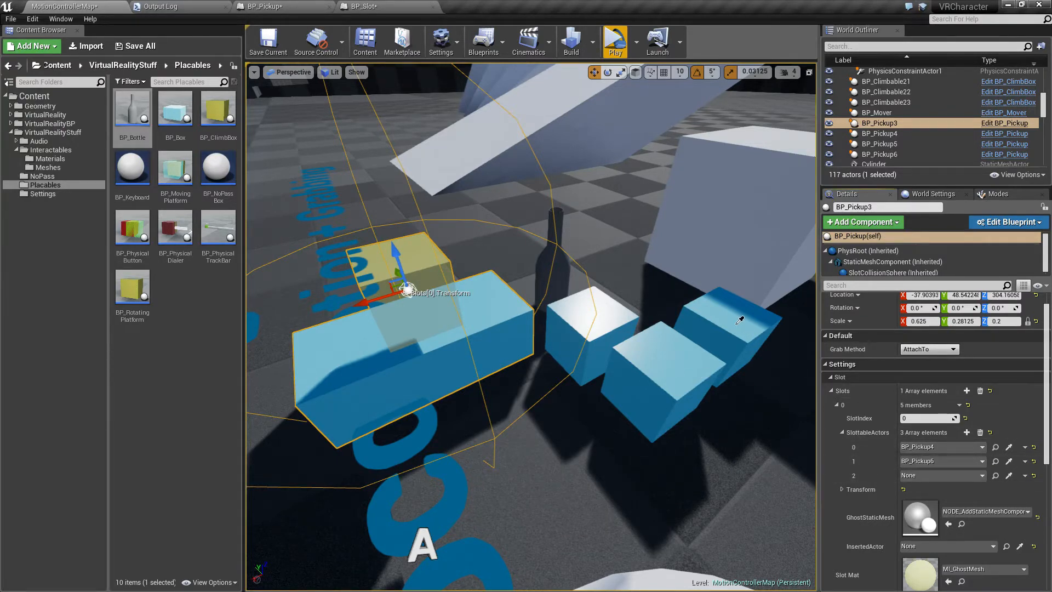
pyautogui.click(734, 324)
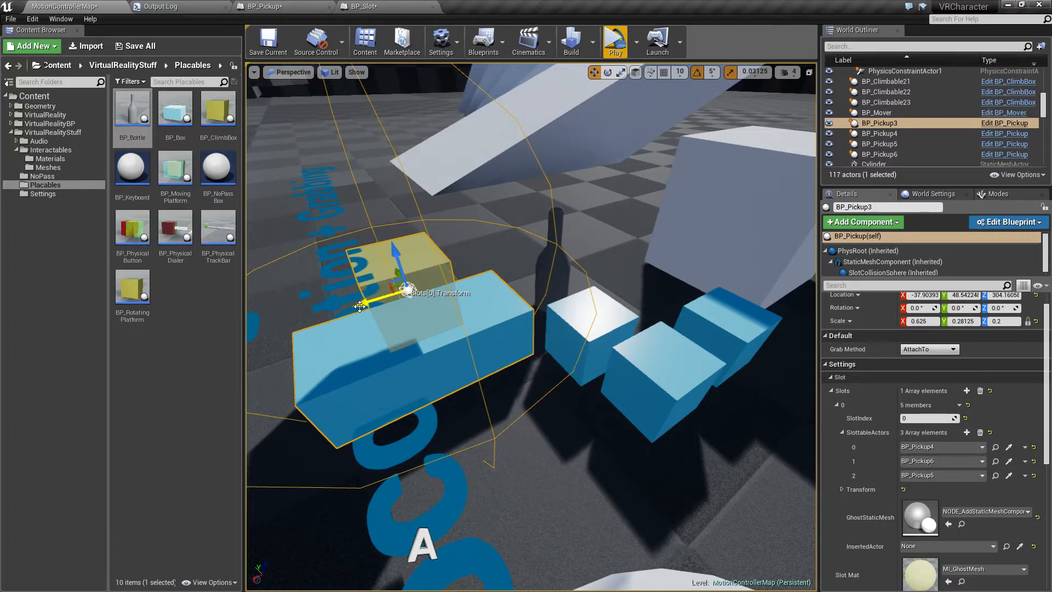
# Move slot 0's transform along the block's X axis to the end farthest from the small cubes.
pyautogui.moveTo(359, 306); pyautogui.dragTo(254, 361)
pyautogui.click(295, 286)
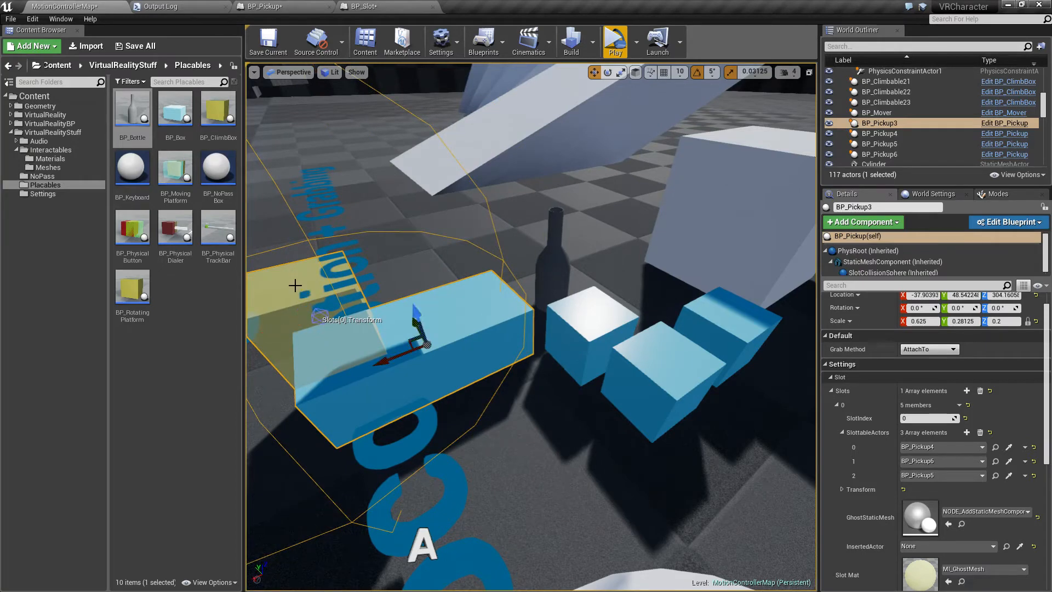
pyautogui.click(318, 317)
pyautogui.moveTo(297, 285)
pyautogui.mouseDown()
pyautogui.moveTo(301, 305)
pyautogui.moveTo(295, 289)
pyautogui.mouseUp()
pyautogui.moveTo(295, 289)
pyautogui.mouseDown(button='right')
pyautogui.moveTo(471, 351)
pyautogui.moveTo(417, 357)
pyautogui.moveTo(427, 384)
pyautogui.moveTo(400, 367)
pyautogui.moveTo(411, 362)
pyautogui.moveTo(340, 339)
pyautogui.moveTo(287, 304)
pyautogui.mouseUp(button='right')
pyautogui.click(543, 344)
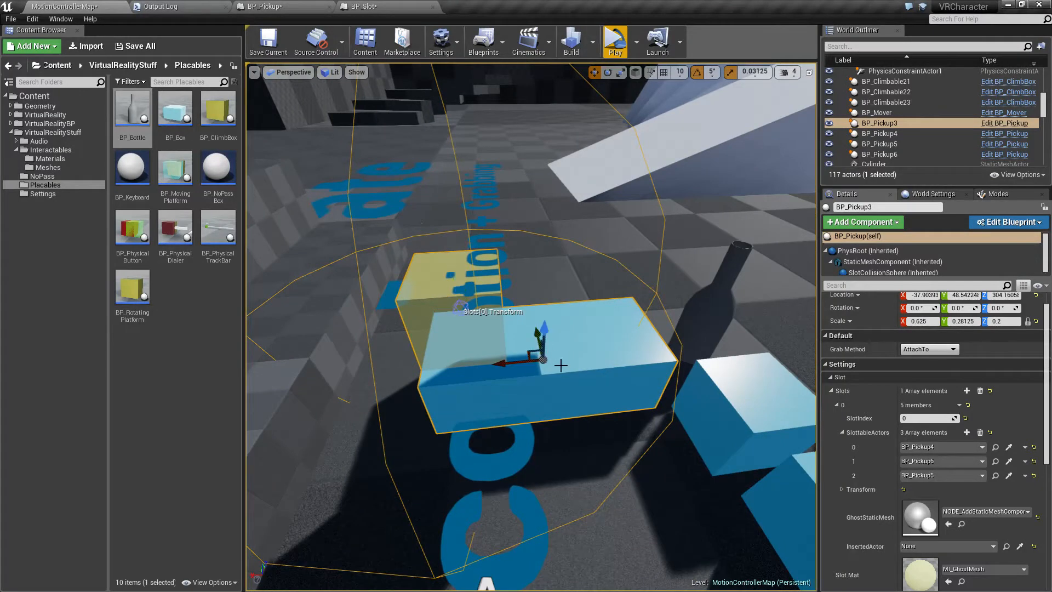
# Add a second slot to the elongated block and give its SlottableActors array three entries.
pyautogui.click(837, 405)
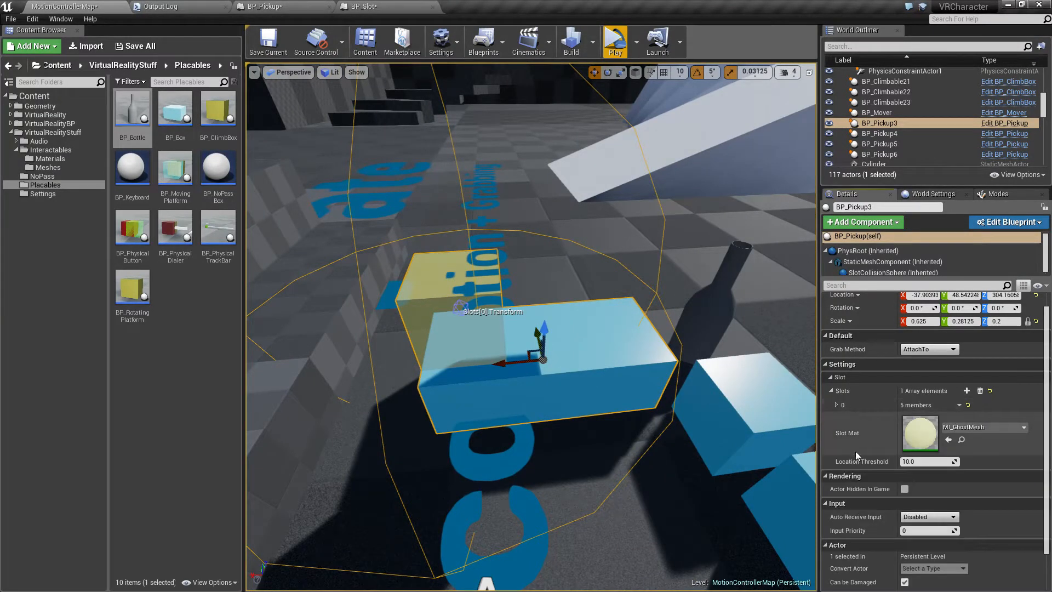
pyautogui.click(967, 390)
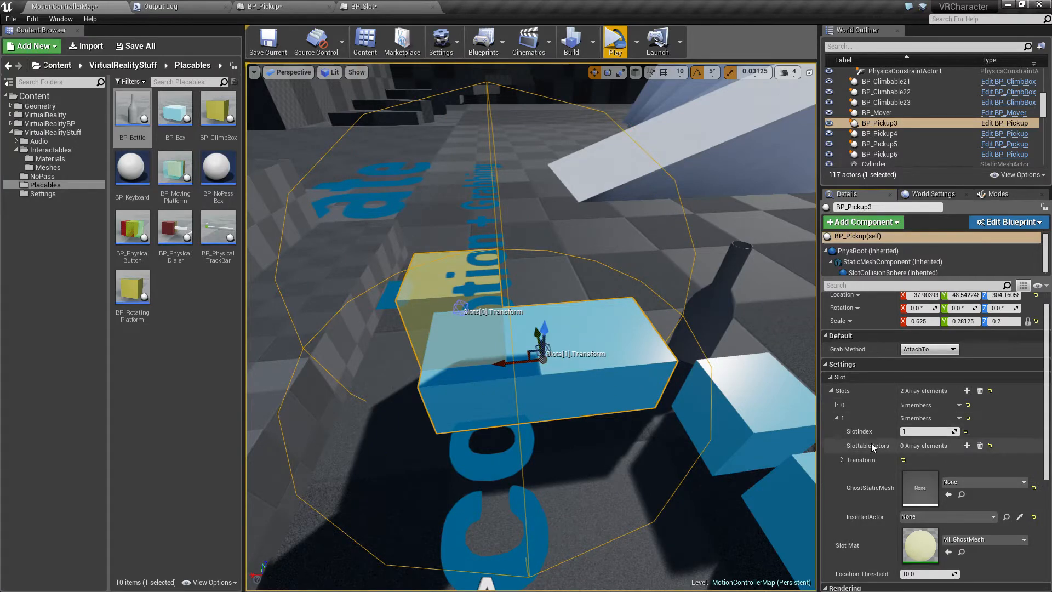
pyautogui.click(967, 445)
pyautogui.click(967, 445)
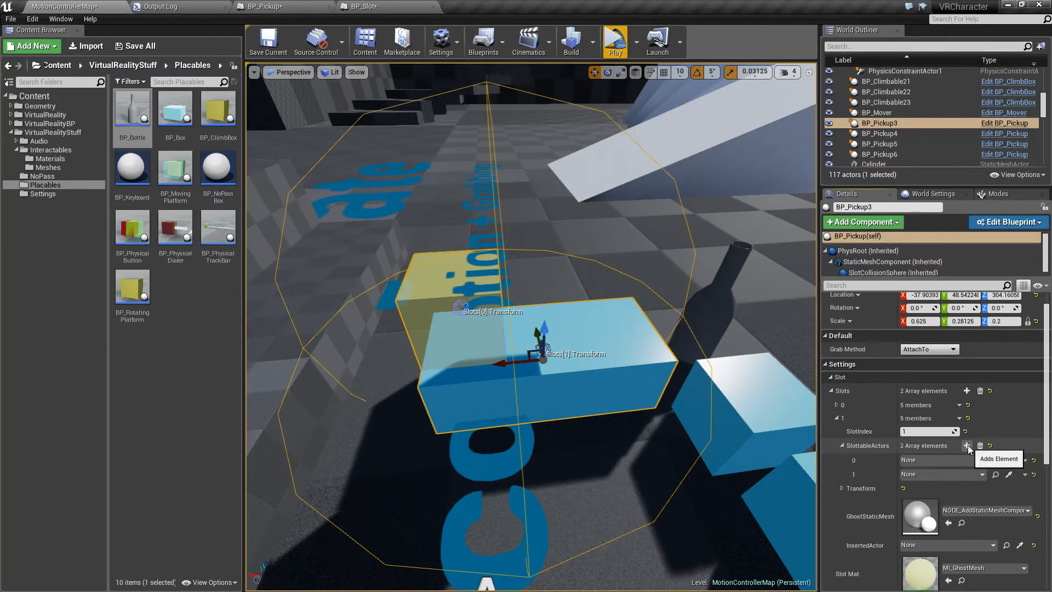
pyautogui.click(967, 446)
# Assign the three small cubes BP_Pickup4, BP_Pickup6 and BP_Pickup5 from the scene as slot 1's slottable actors.
pyautogui.moveTo(701, 448); pyautogui.dragTo(811, 449, button='right')
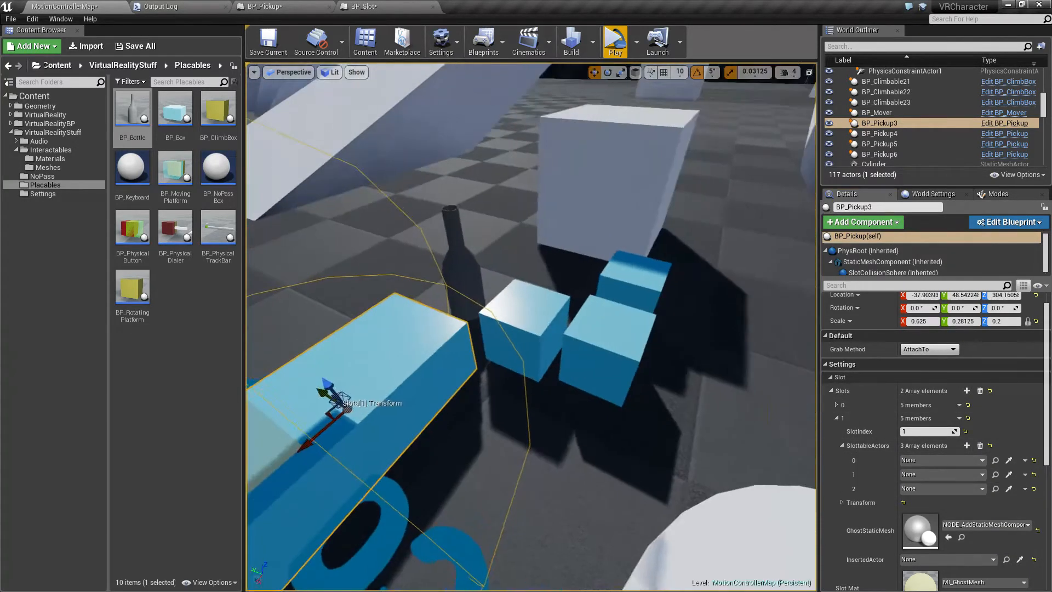
pyautogui.click(1009, 460)
pyautogui.click(530, 308)
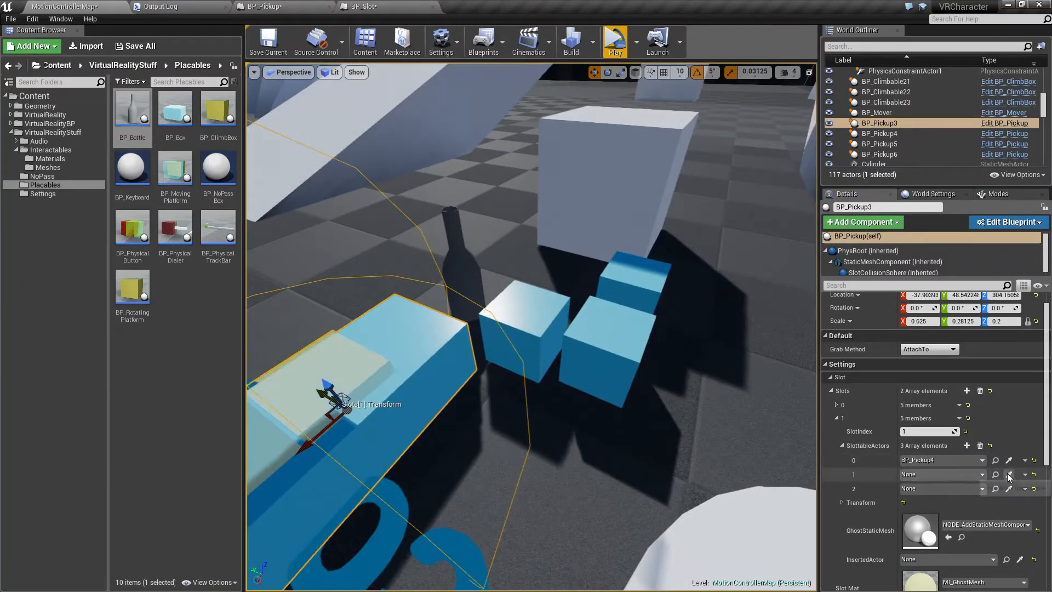
pyautogui.click(1009, 474)
pyautogui.click(640, 344)
pyautogui.click(1008, 488)
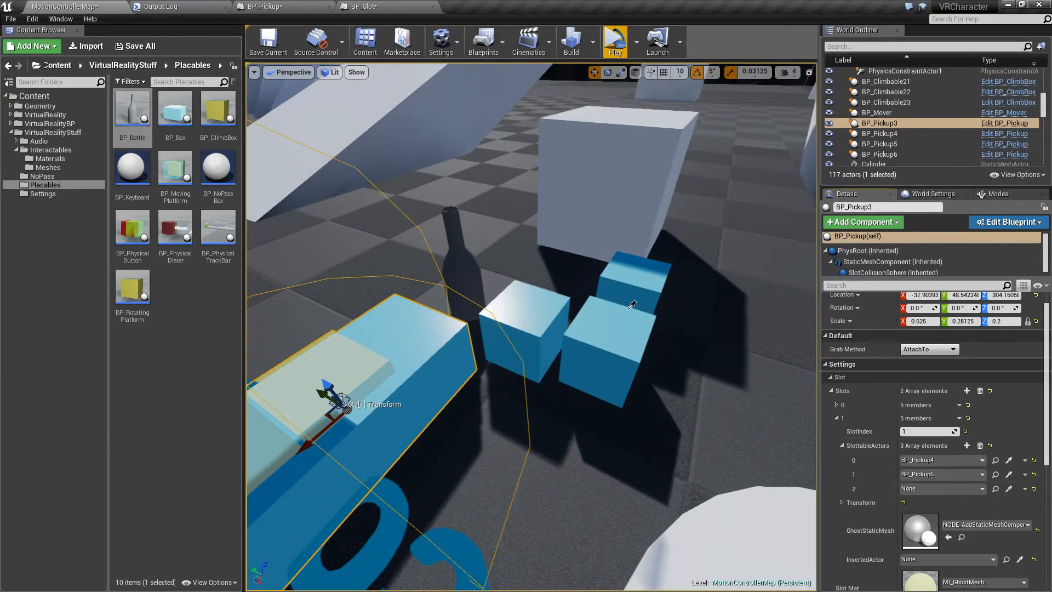
pyautogui.click(641, 284)
# Reselect the elongated block and raise slot 1's transform along Z above the block, beside slot 0's ghost.
pyautogui.click(521, 324)
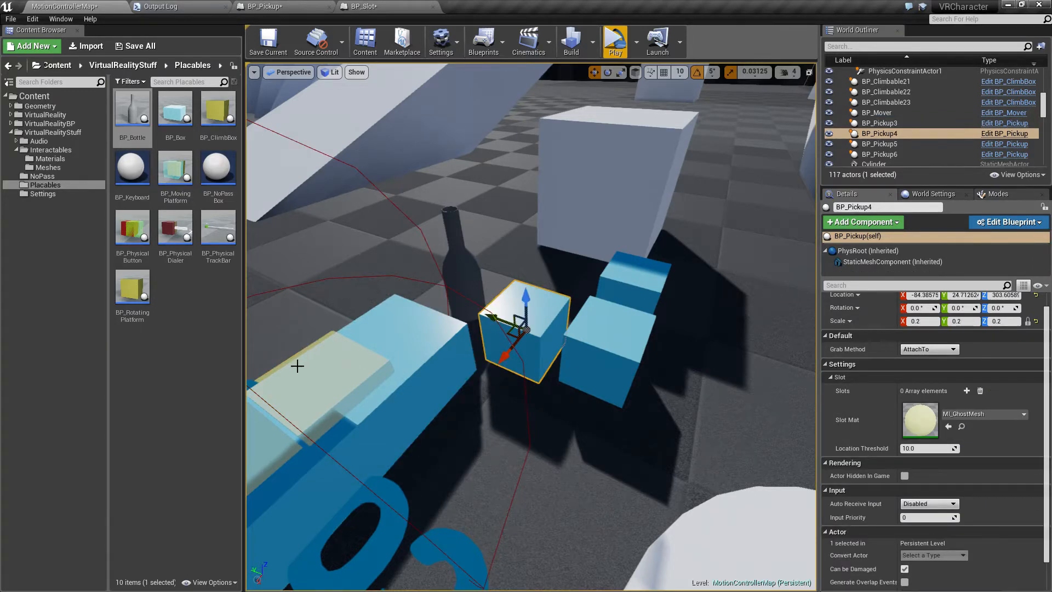
pyautogui.click(328, 377)
pyautogui.press('f')
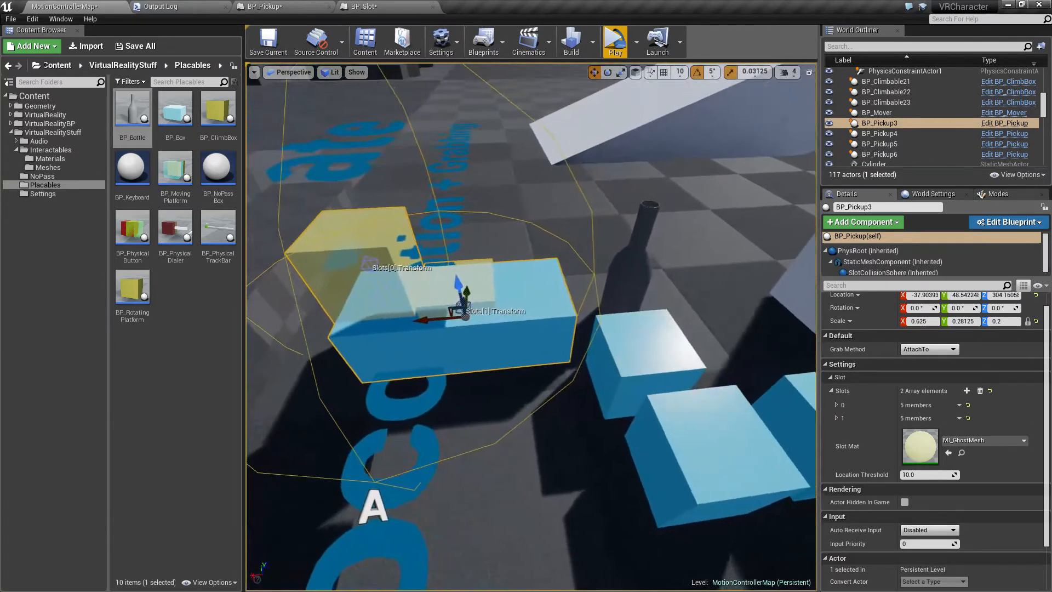
pyautogui.moveTo(496, 283); pyautogui.dragTo(483, 199)
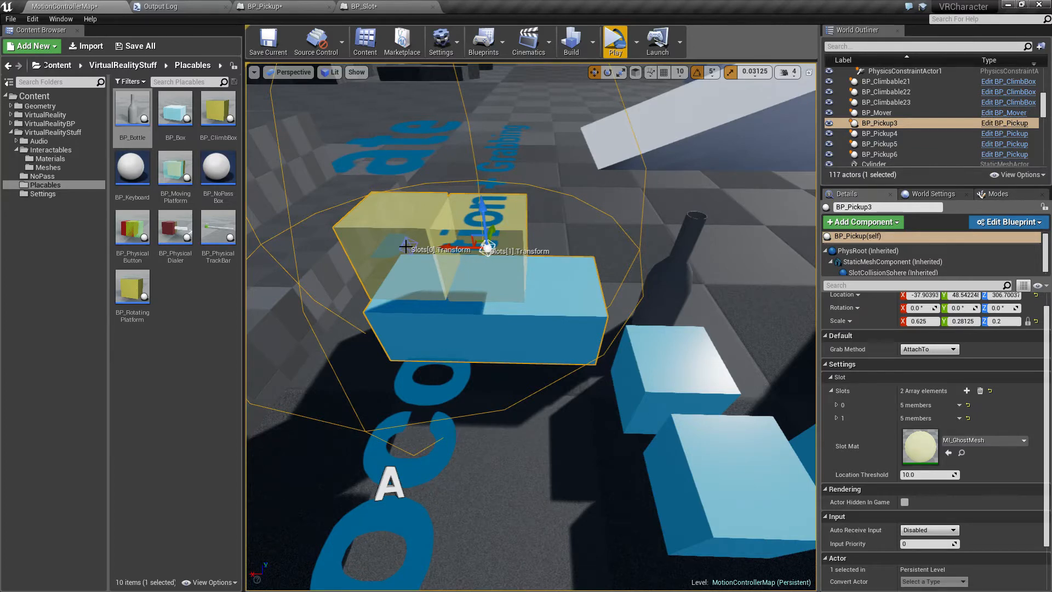
# Move the small cube BP_Pickup4 slightly across the floor to about X -89.8, Y 23.0.
pyautogui.moveTo(619, 364); pyautogui.dragTo(674, 365, button='right')
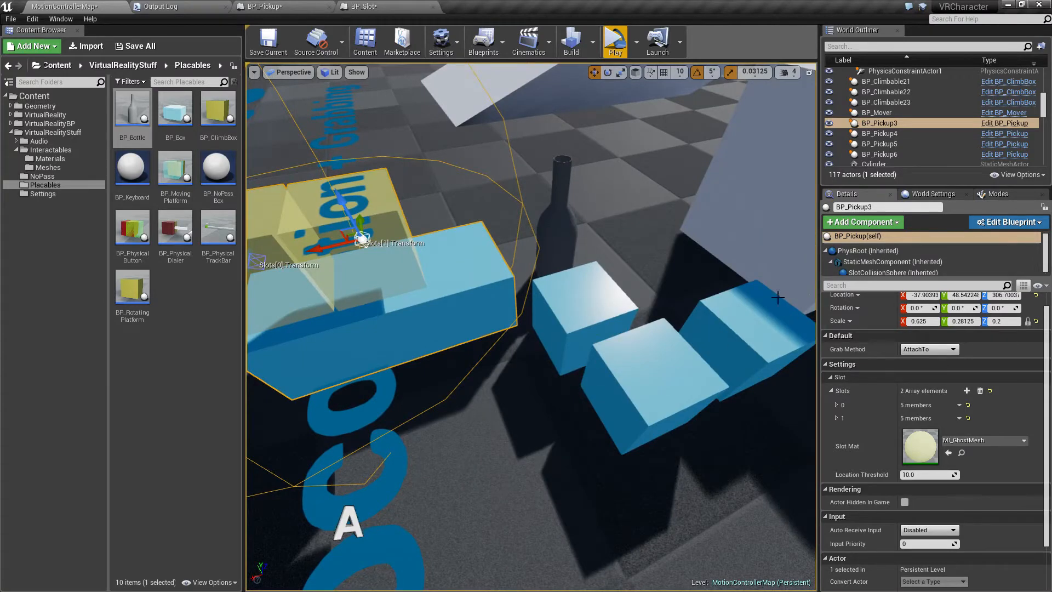
pyautogui.moveTo(505, 340); pyautogui.dragTo(477, 340, button='right')
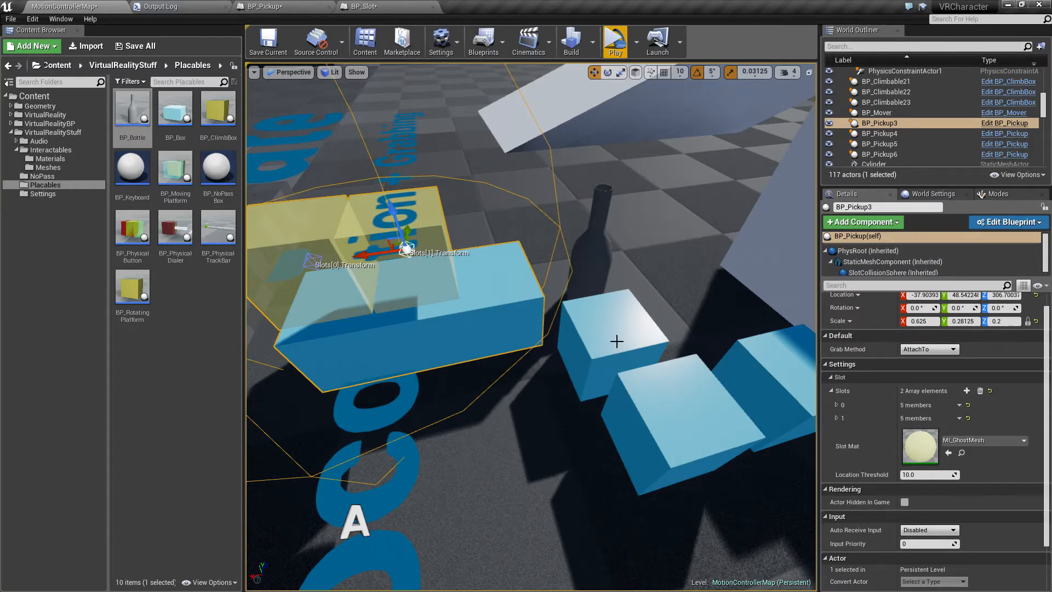
pyautogui.click(595, 336)
pyautogui.moveTo(595, 336); pyautogui.dragTo(619, 339)
pyautogui.moveTo(460, 315); pyautogui.dragTo(405, 315, button='right')
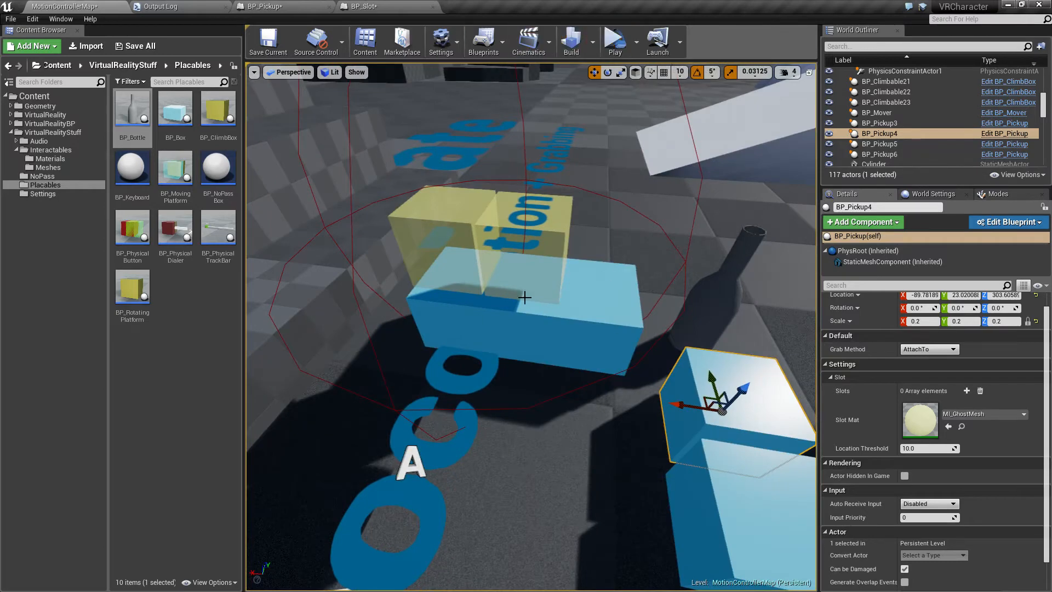
# Add a third slot to the elongated block and give its SlottableActors array three entries.
pyautogui.moveTo(525, 298); pyautogui.dragTo(580, 281, button='right')
pyautogui.click(500, 330)
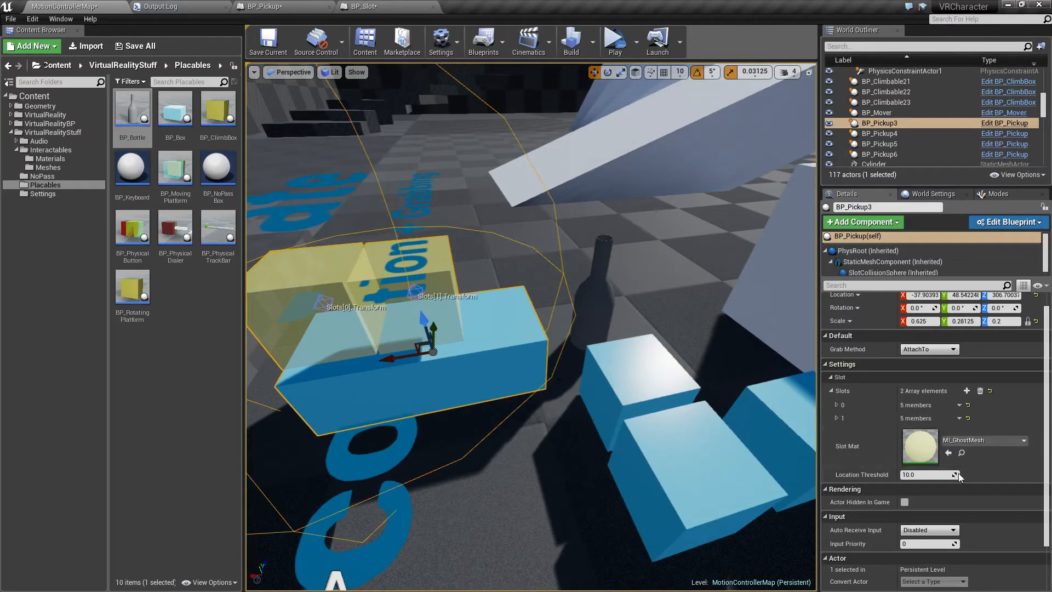
pyautogui.click(966, 391)
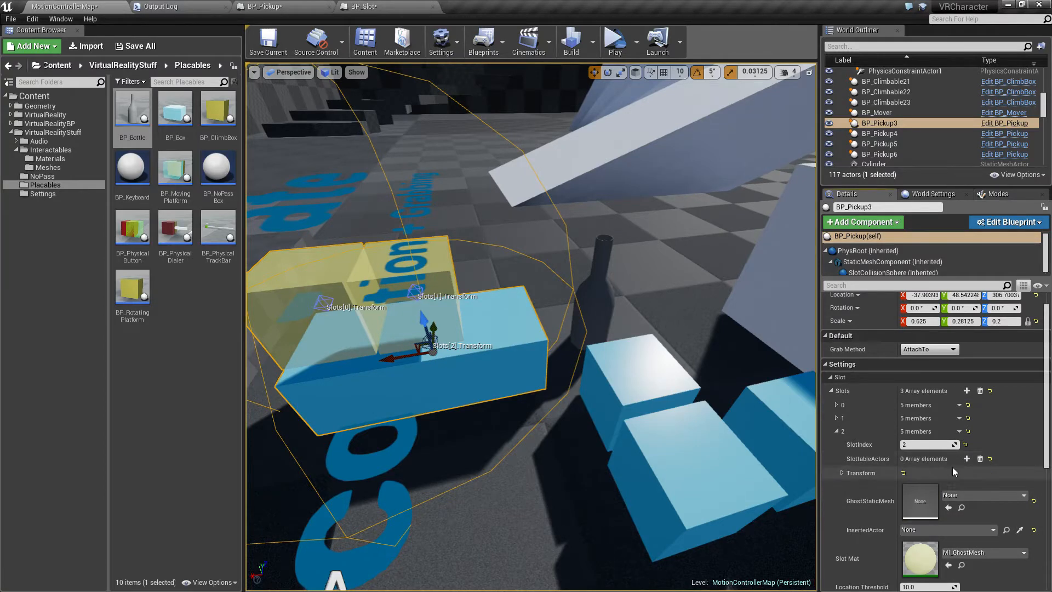
pyautogui.click(966, 458)
pyautogui.click(967, 459)
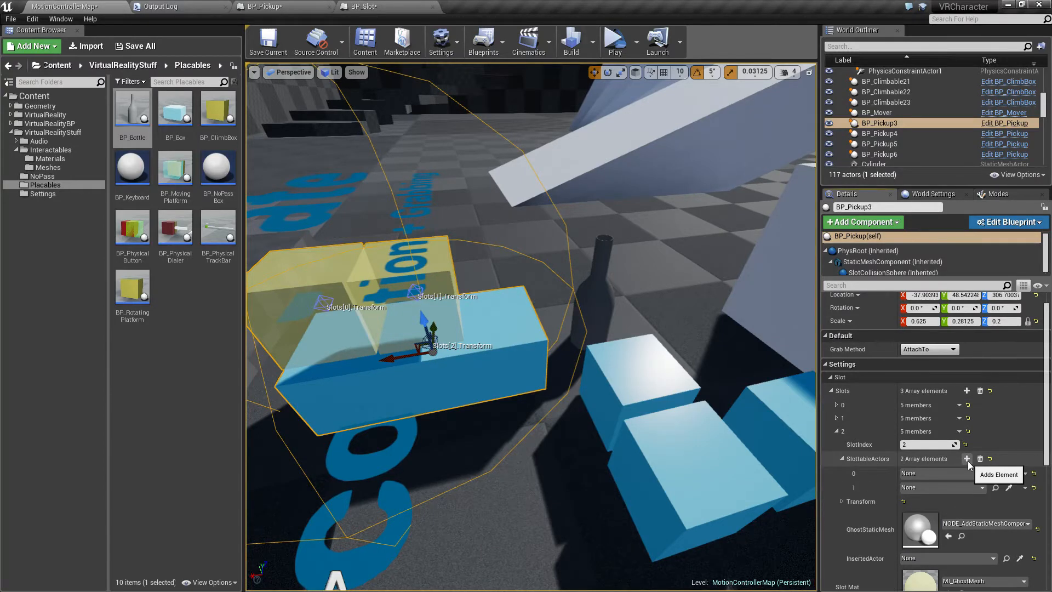
pyautogui.click(967, 458)
# Assign the cubes BP_Pickup4, BP_Pickup6 and BP_Pickup5 from the scene as slot 2's slottable actors.
pyautogui.click(620, 376)
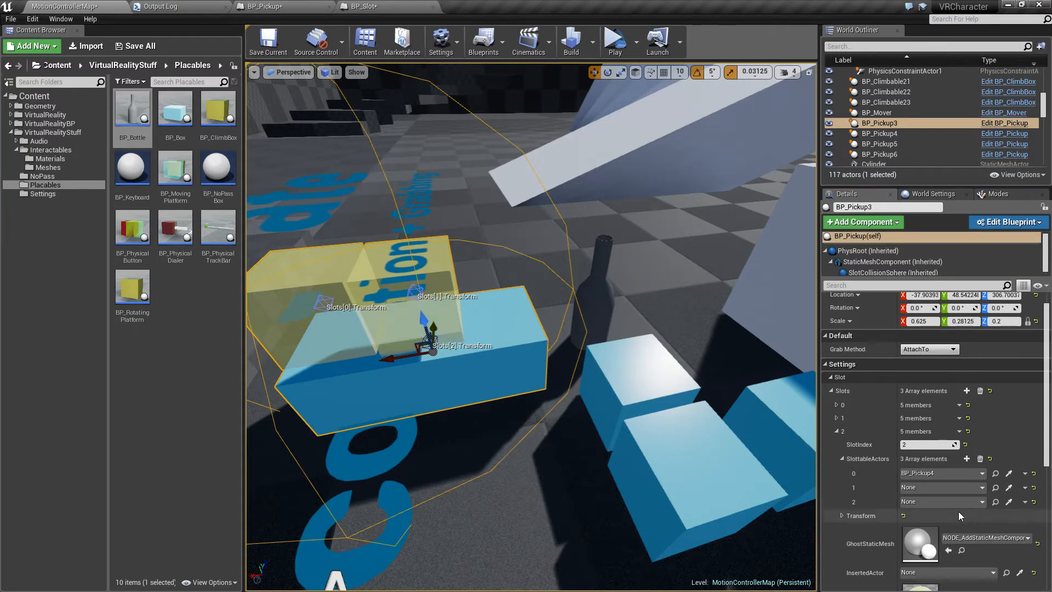
pyautogui.click(1009, 487)
pyautogui.click(670, 451)
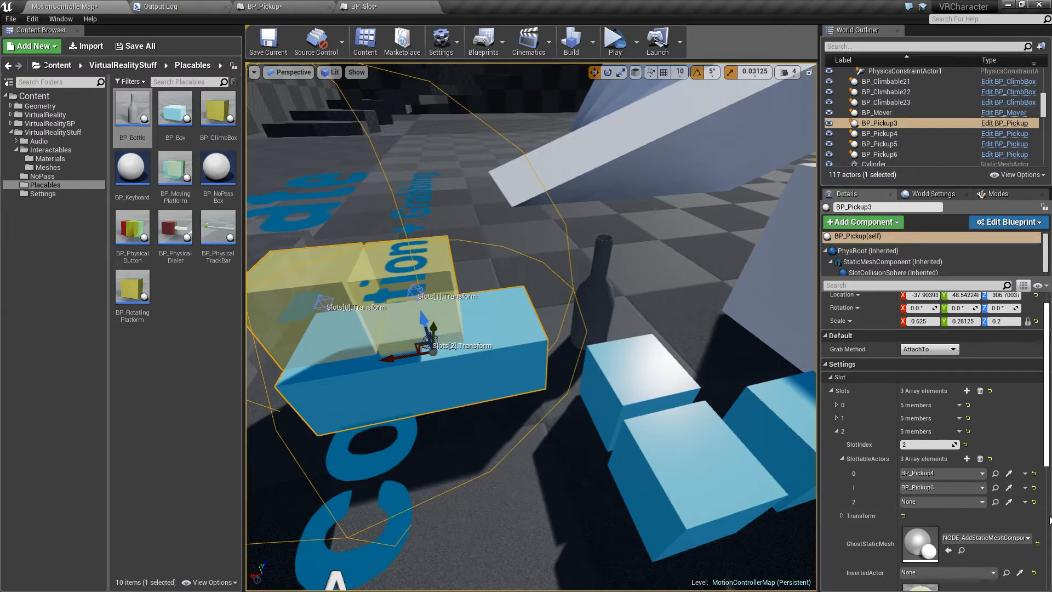
pyautogui.click(1009, 502)
pyautogui.click(792, 406)
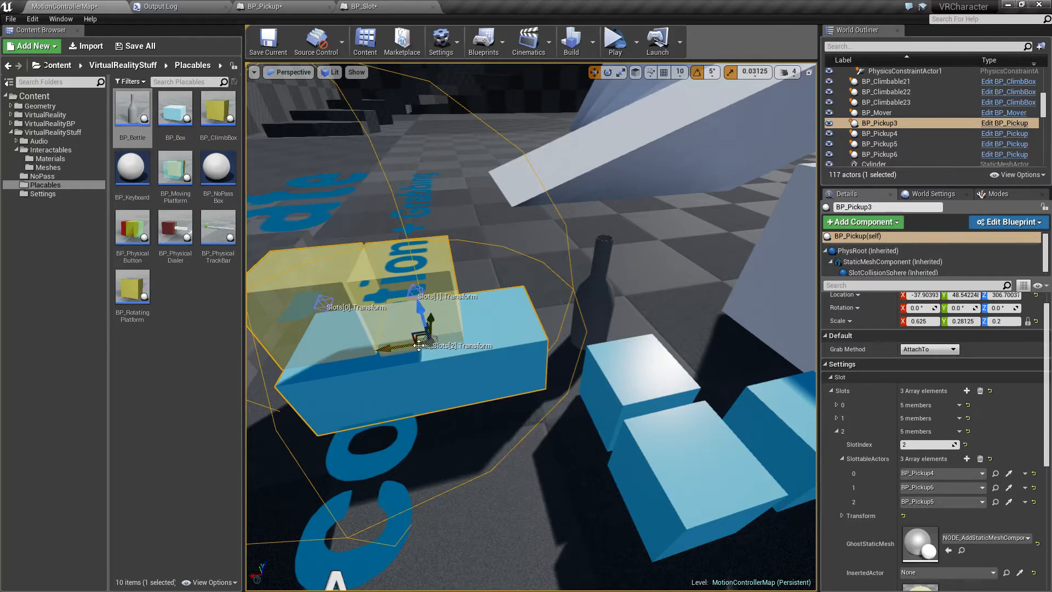
# Move slot 2's transform to the block's end nearest the cubes, raise it level with the other slots, and nudge the block to X about -39.0.
pyautogui.moveTo(428, 338); pyautogui.dragTo(456, 346)
pyautogui.moveTo(496, 290); pyautogui.dragTo(500, 233)
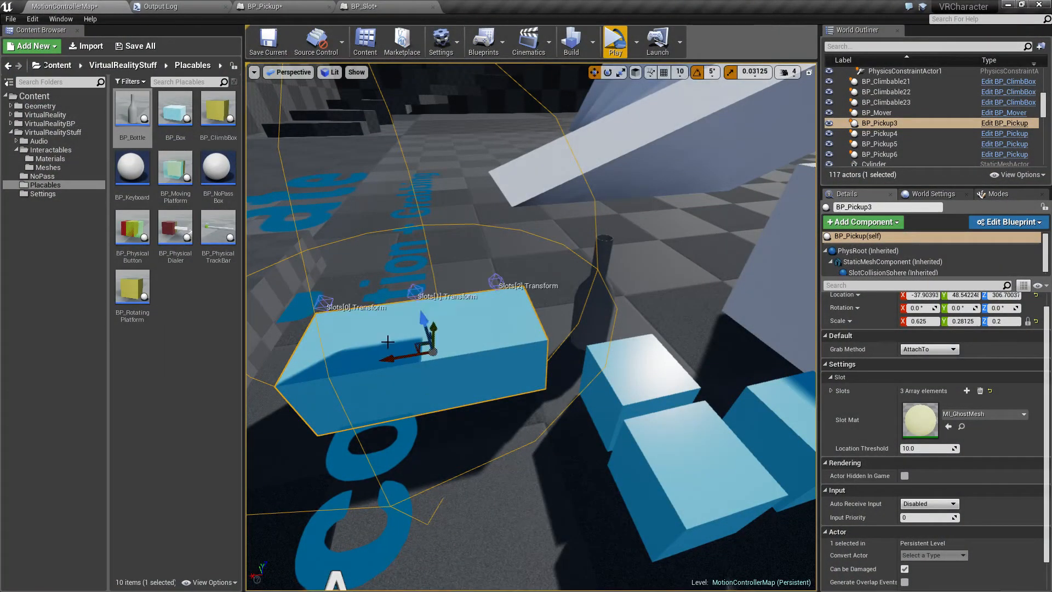
pyautogui.moveTo(387, 359); pyautogui.dragTo(392, 360)
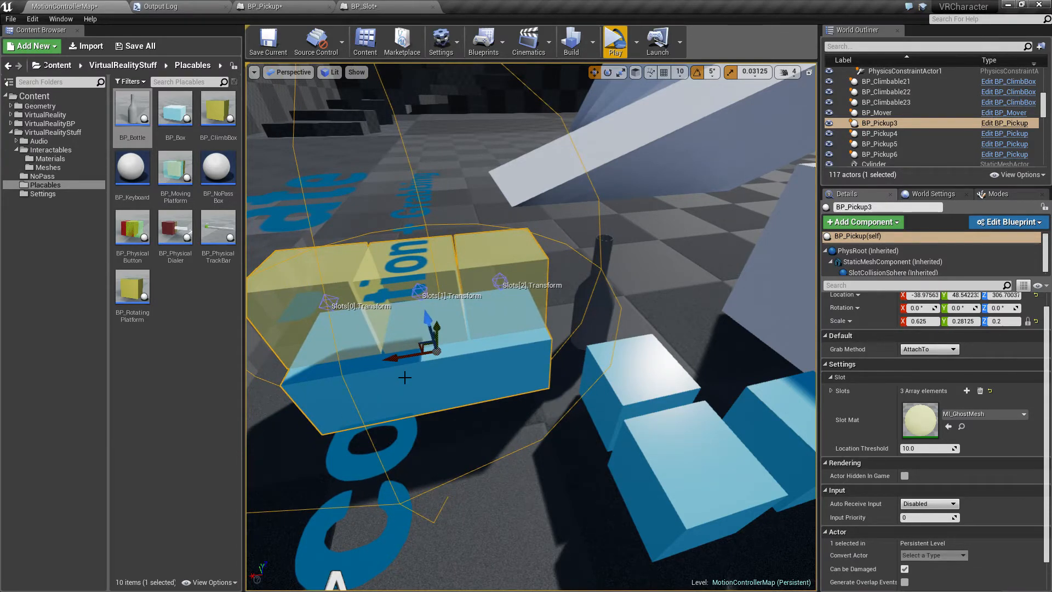
pyautogui.moveTo(565, 427); pyautogui.dragTo(582, 462, button='right')
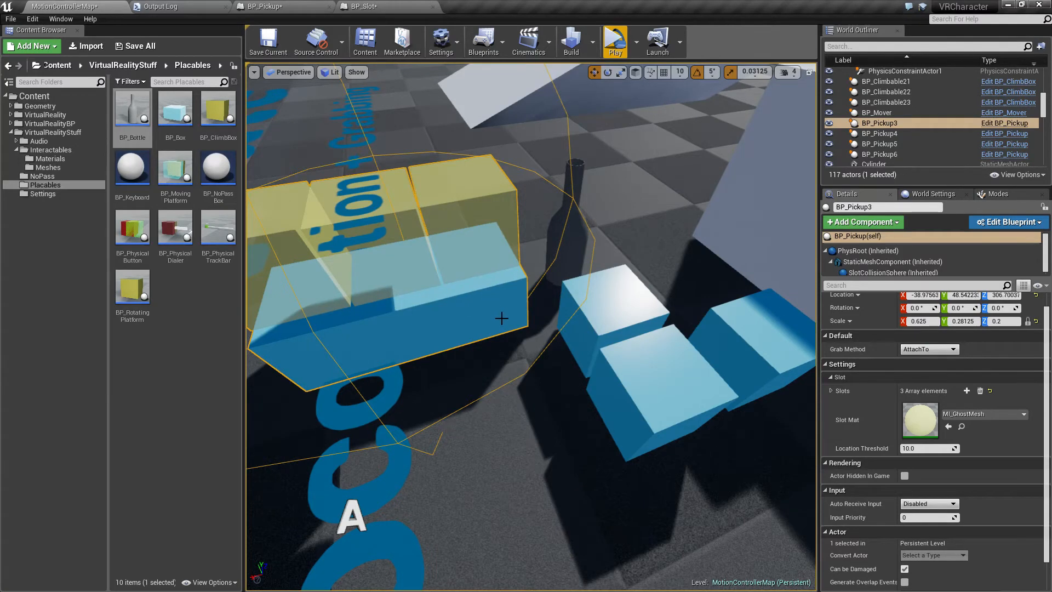
pyautogui.moveTo(500, 317); pyautogui.dragTo(465, 306, button='right')
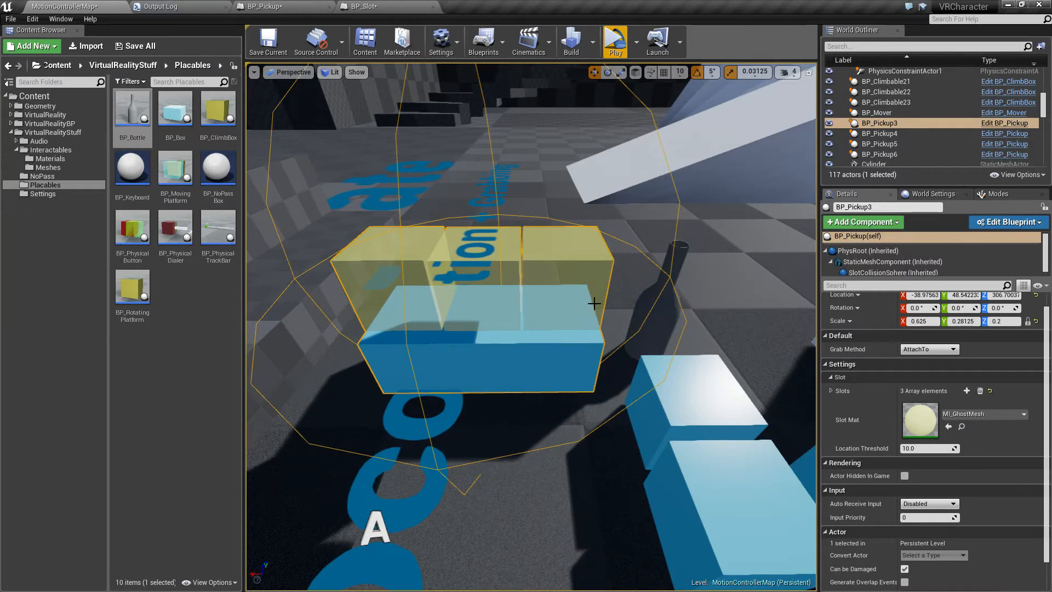
pyautogui.keyDown('alt'); pyautogui.moveTo(471, 328); pyautogui.dragTo(428, 332); pyautogui.keyUp('alt')
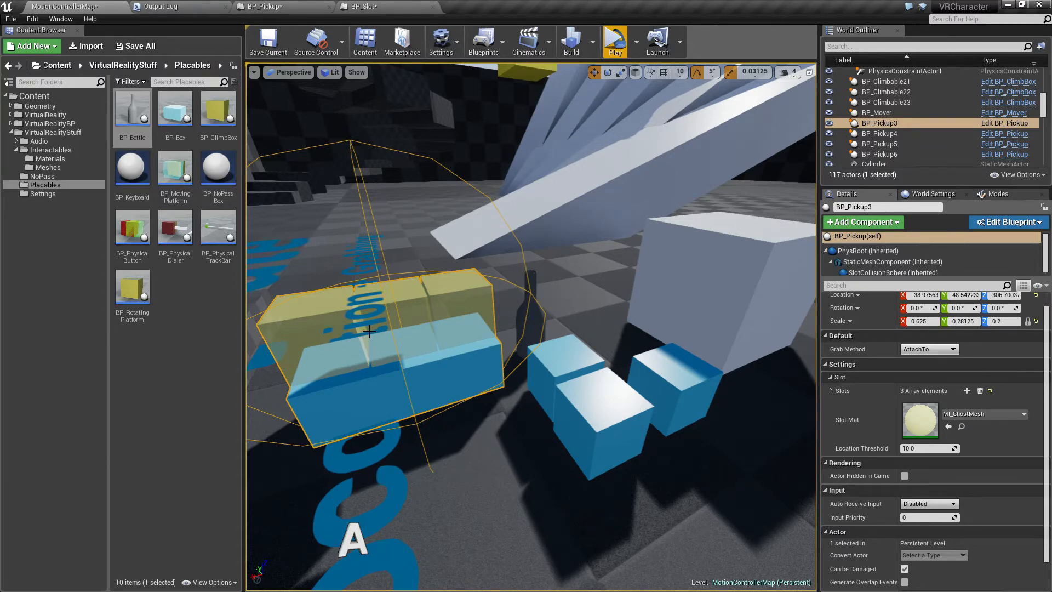
pyautogui.press('f')
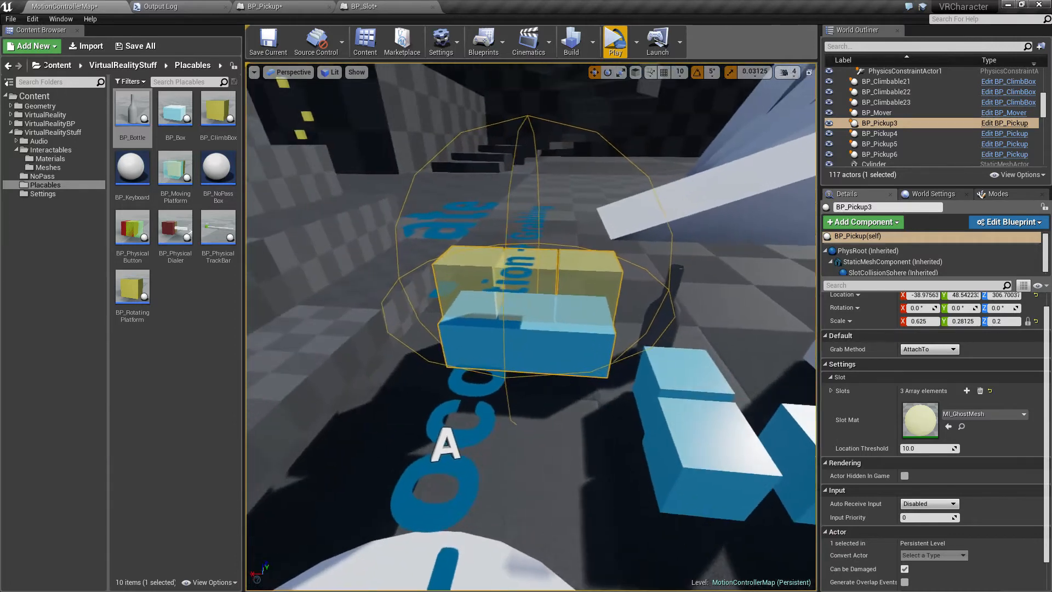
pyautogui.moveTo(530, 326); pyautogui.dragTo(575, 329, button='right')
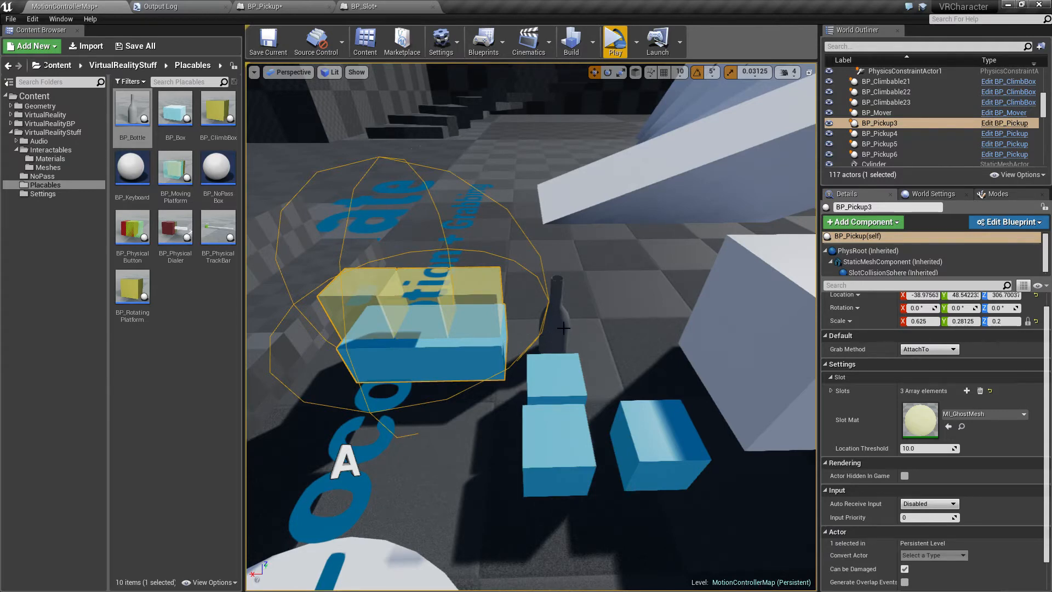
pyautogui.press('f')
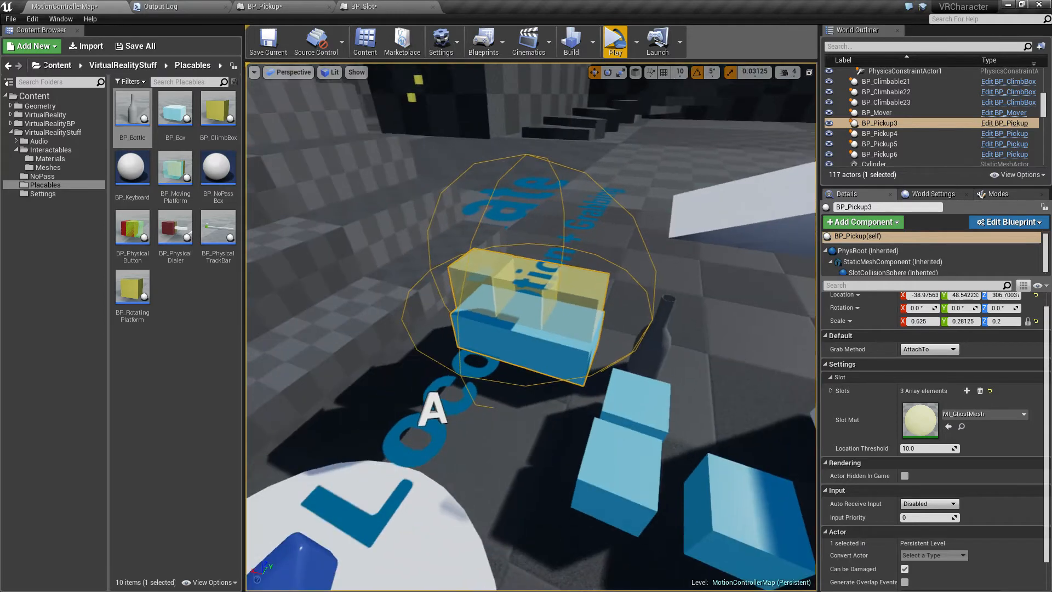
pyautogui.moveTo(523, 307); pyautogui.dragTo(600, 302, button='right')
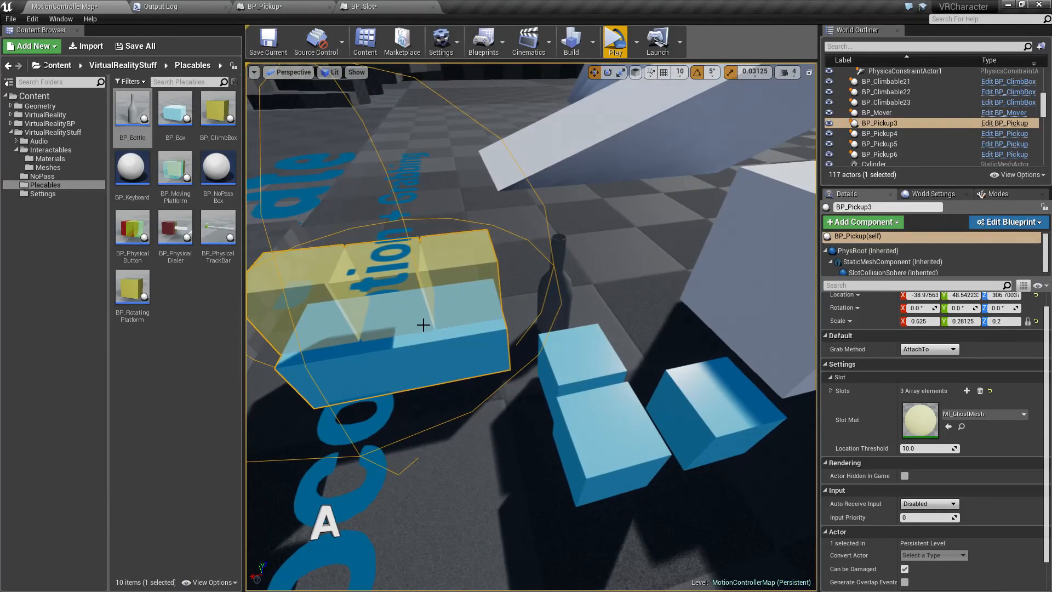
# Add a slot to the small cube BP_Pickup4 and assign BP_Bottle from the scene as its slottable actor.
pyautogui.click(585, 355)
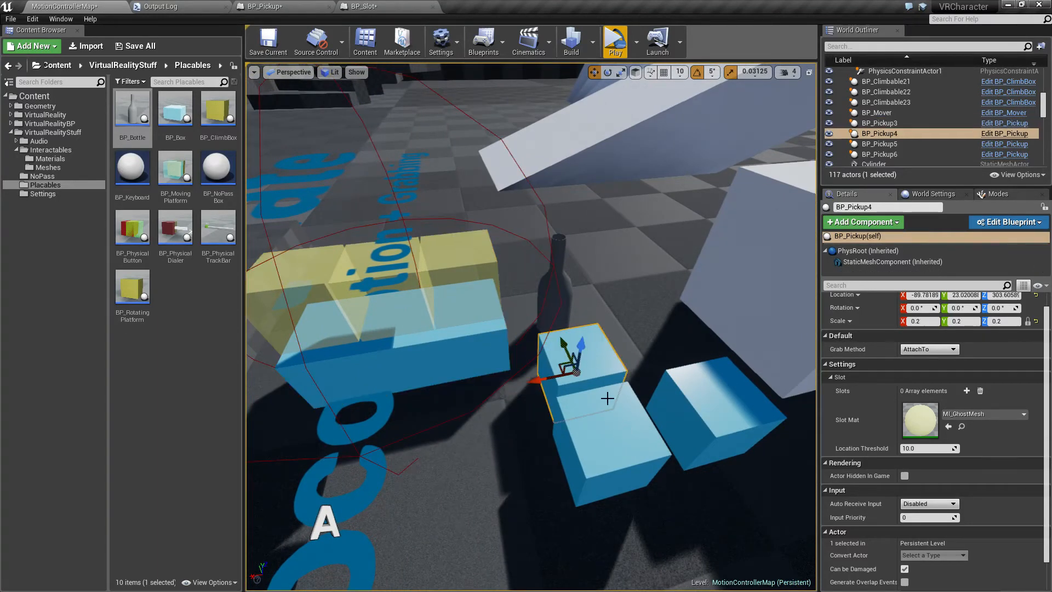
pyautogui.click(967, 391)
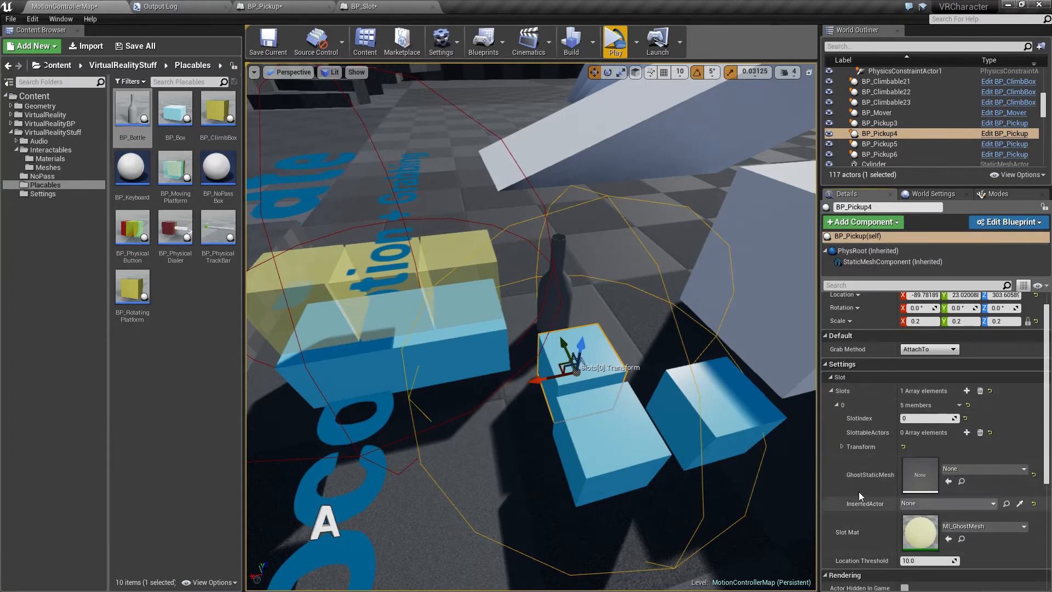
pyautogui.click(966, 433)
pyautogui.click(1008, 447)
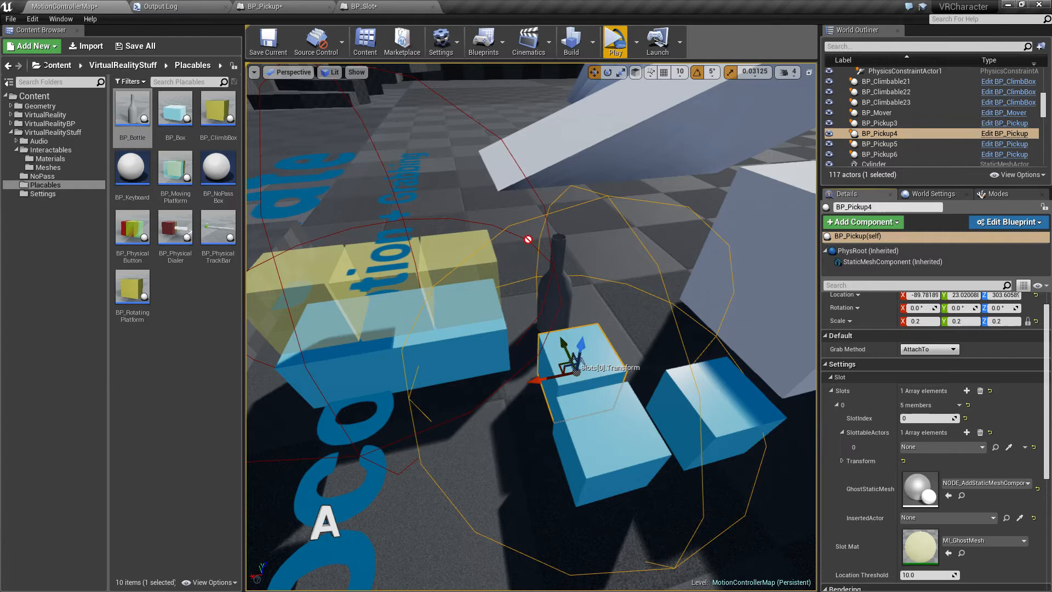
pyautogui.click(563, 246)
# Raise the bottle slot's transform toward the top of BP_Pickup4 and play the level to test it.
pyautogui.moveTo(581, 342)
pyautogui.mouseDown()
pyautogui.moveTo(584, 333)
pyautogui.moveTo(589, 352)
pyautogui.moveTo(583, 328)
pyautogui.mouseUp()
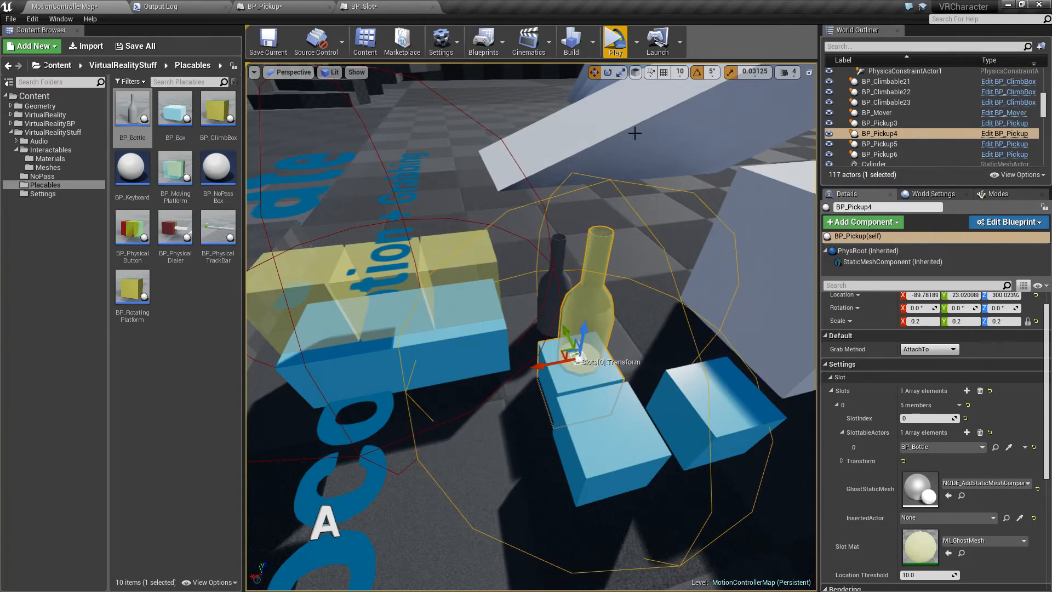
pyautogui.click(614, 41)
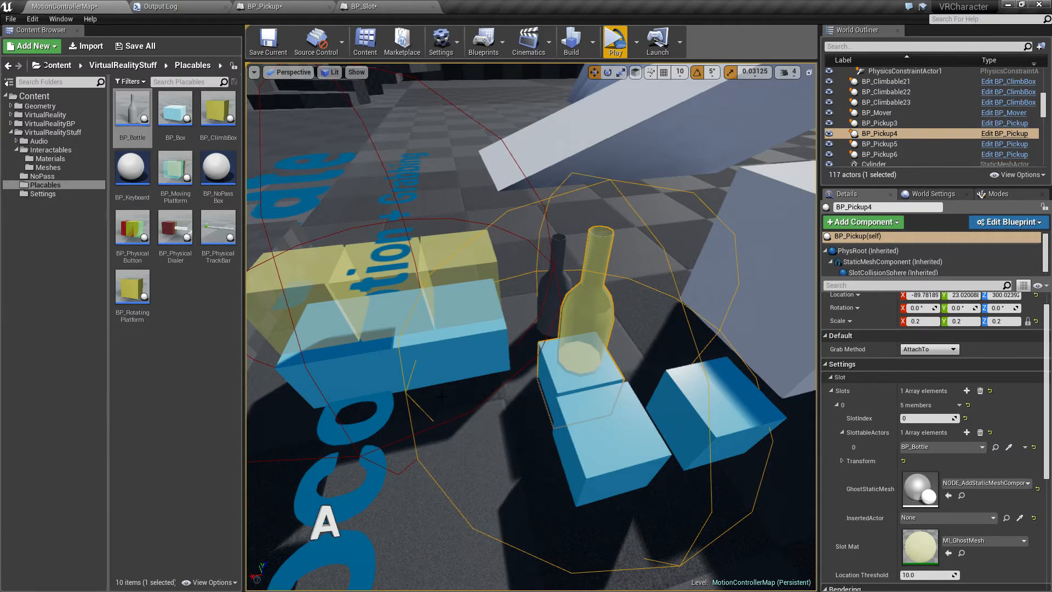
# Raise the small cube BP_Pickup4 together with its bottle slot to about Z 302.7.
pyautogui.moveTo(370, 294); pyautogui.dragTo(458, 293, button='right')
pyautogui.press('a')
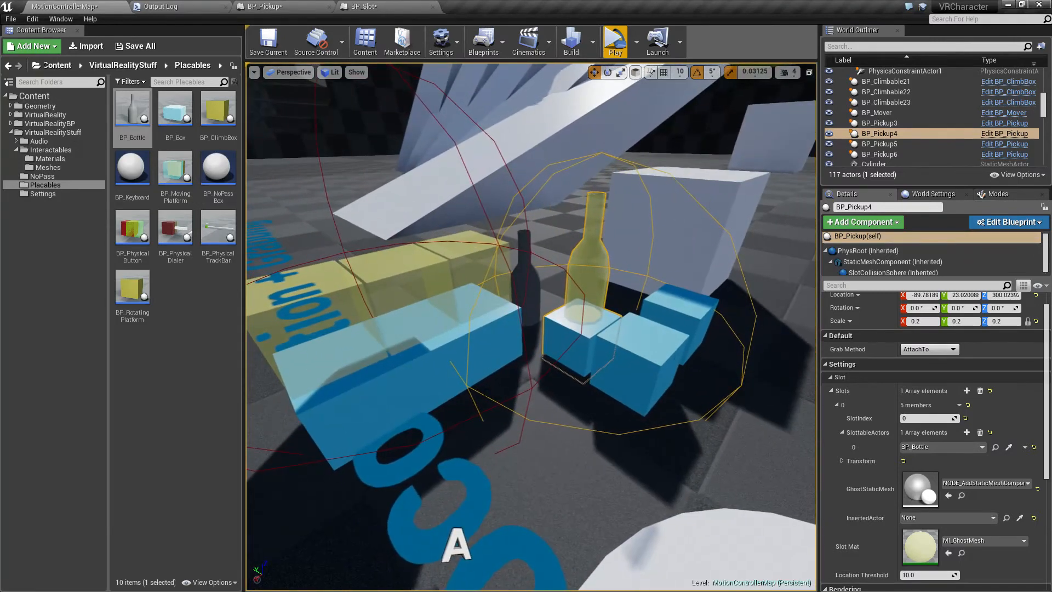
pyautogui.click(573, 350)
pyautogui.moveTo(593, 306)
pyautogui.mouseDown()
pyautogui.moveTo(594, 292)
pyautogui.moveTo(597, 304)
pyautogui.mouseUp()
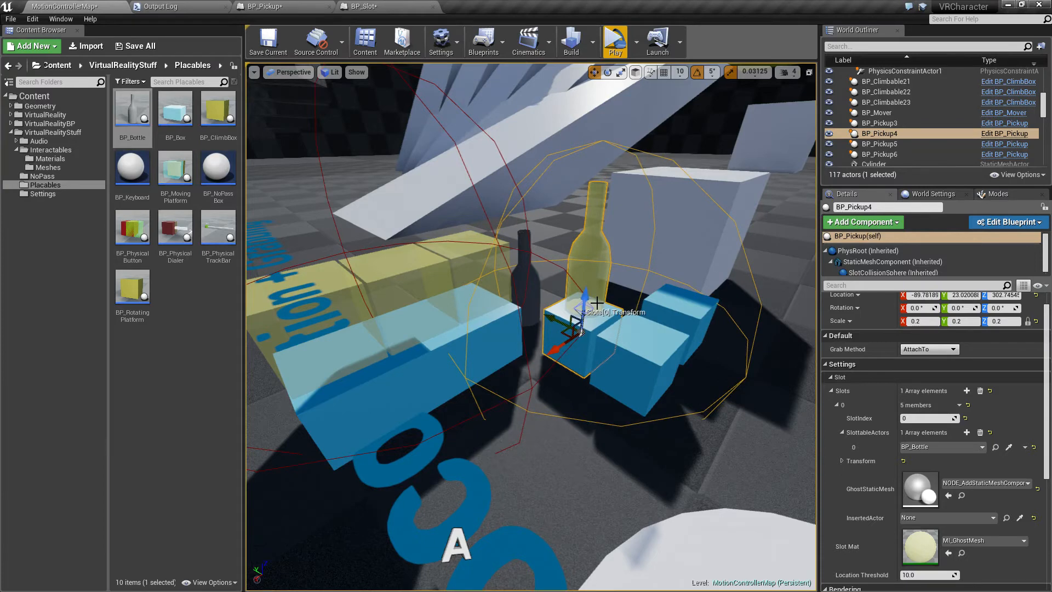
# Select the small cube BP_Pickup6 and inspect the block's slots, the bottle and the bottle slot from several angles.
pyautogui.click(650, 351)
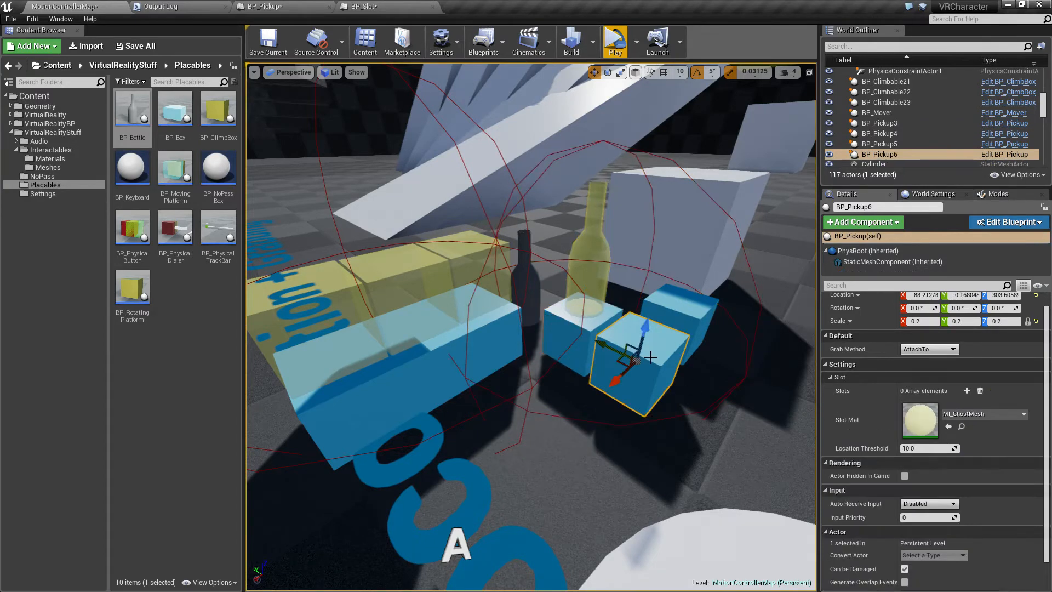
pyautogui.moveTo(406, 303); pyautogui.dragTo(368, 300, button='right')
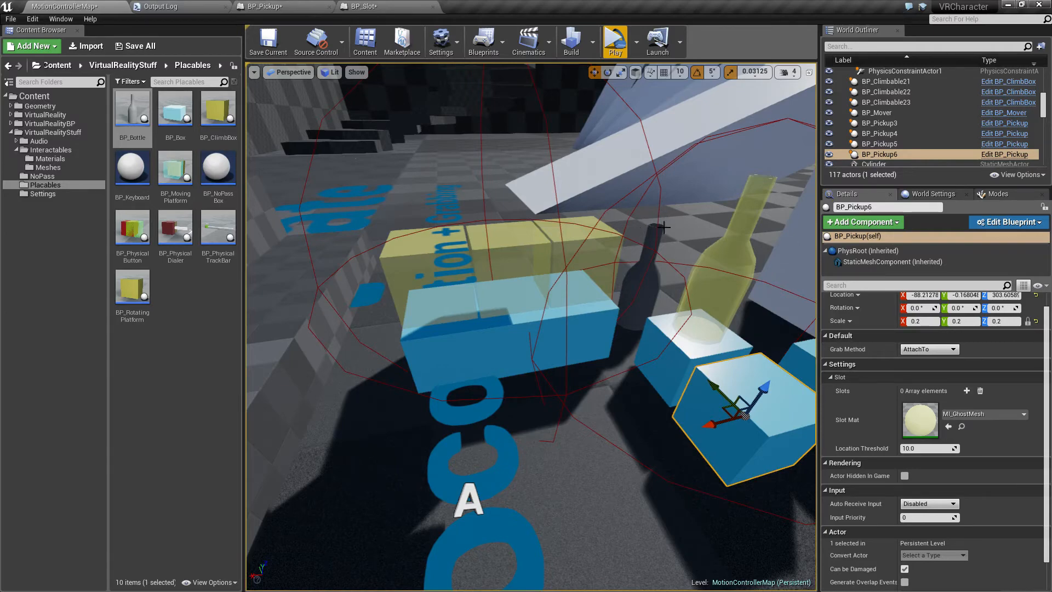
pyautogui.press('w')
pyautogui.moveTo(596, 251); pyautogui.dragTo(585, 335, button='right')
pyautogui.press('w')
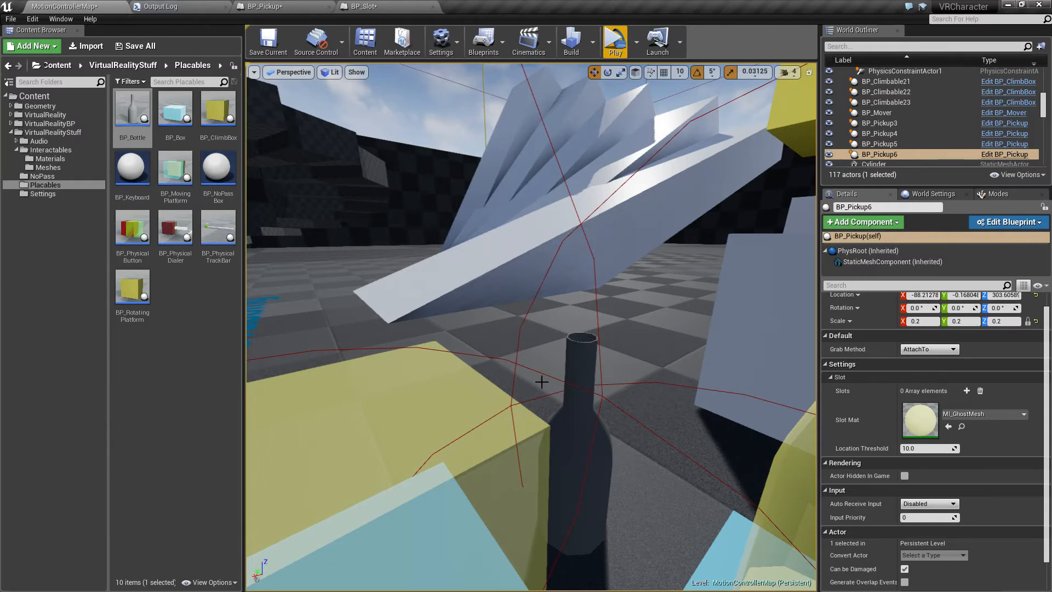
pyautogui.moveTo(541, 381); pyautogui.dragTo(699, 237, button='right')
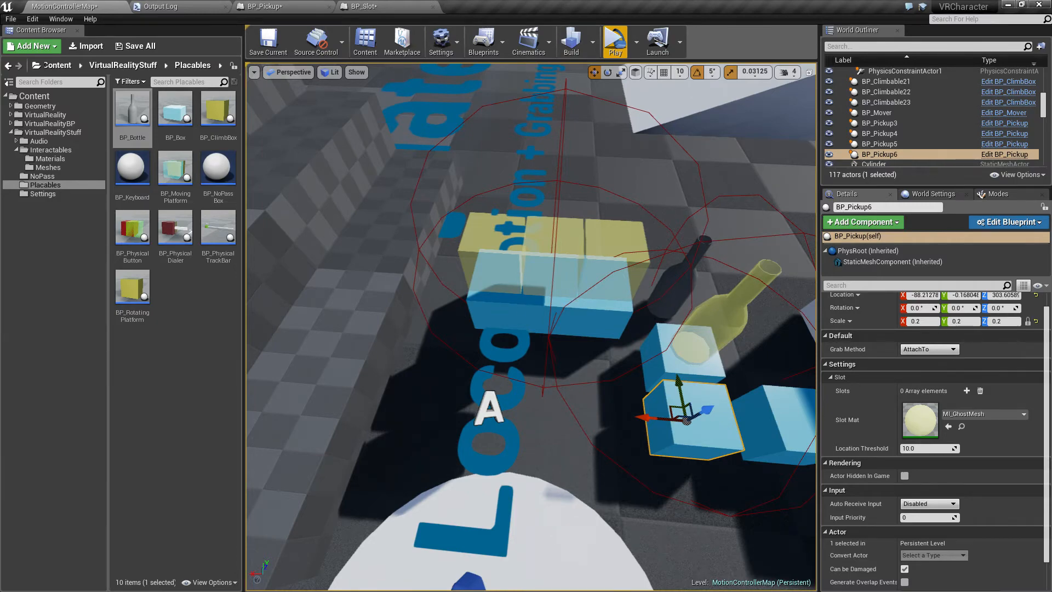
# Examine the three-slot block, the cube with the bottle slot, the bottle and the surrounding level from several viewpoints.
pyautogui.moveTo(531, 327); pyautogui.dragTo(772, 219, button='right')
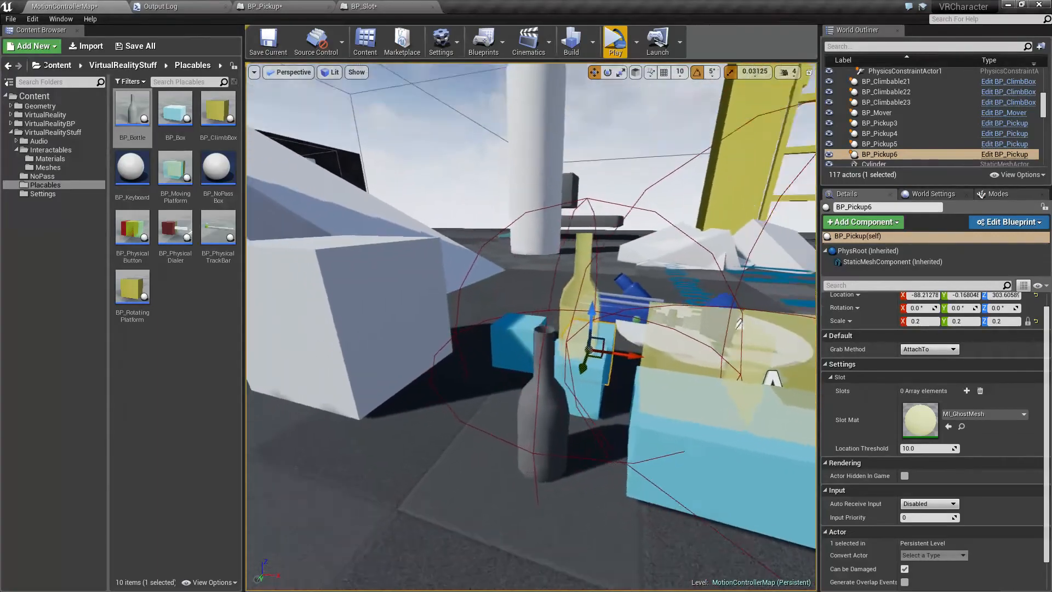
pyautogui.moveTo(590, 328); pyautogui.dragTo(512, 351, button='right')
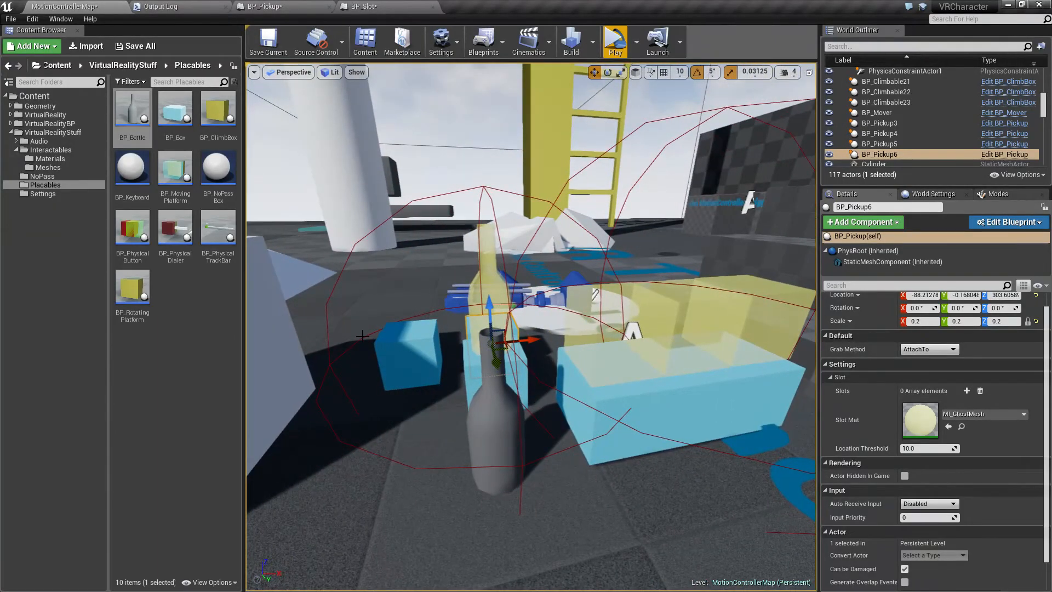
pyautogui.moveTo(396, 352); pyautogui.dragTo(515, 409, button='right')
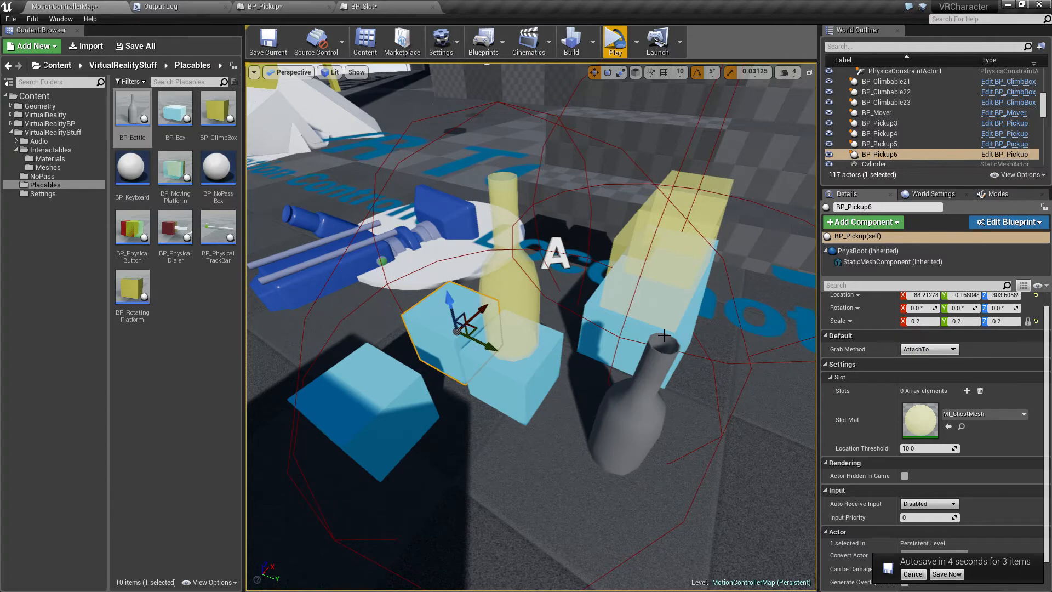
pyautogui.moveTo(397, 280); pyautogui.dragTo(345, 235, button='right')
pyautogui.moveTo(570, 317); pyautogui.dragTo(502, 197, button='right')
pyautogui.press('w')
pyautogui.press('w')
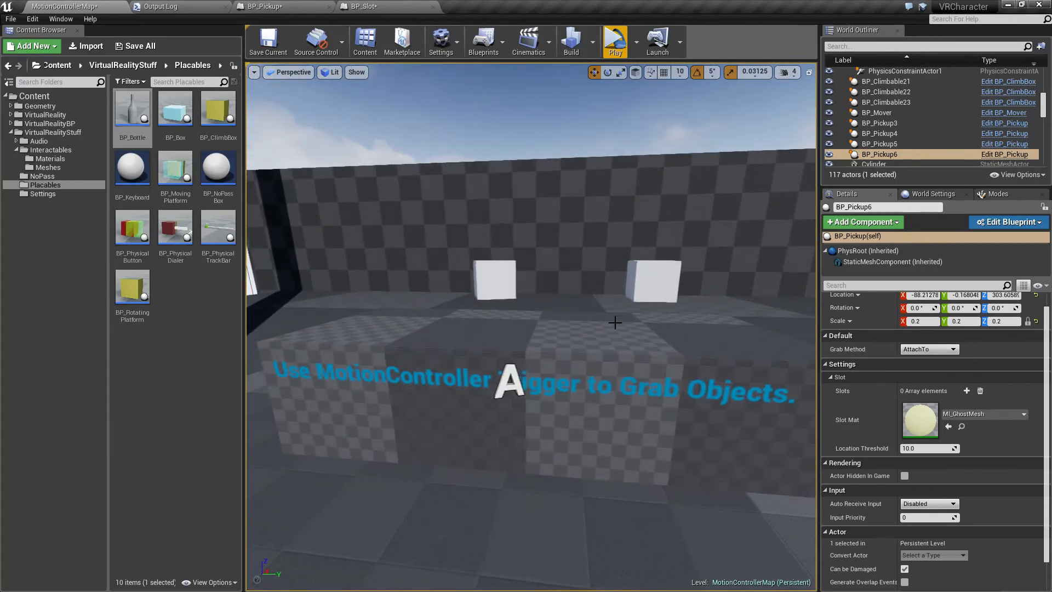
pyautogui.moveTo(462, 313); pyautogui.dragTo(891, 373, button='right')
pyautogui.press('w')
pyautogui.press('w')
pyautogui.press('a')
pyautogui.moveTo(411, 313); pyautogui.dragTo(413, 313, button='right')
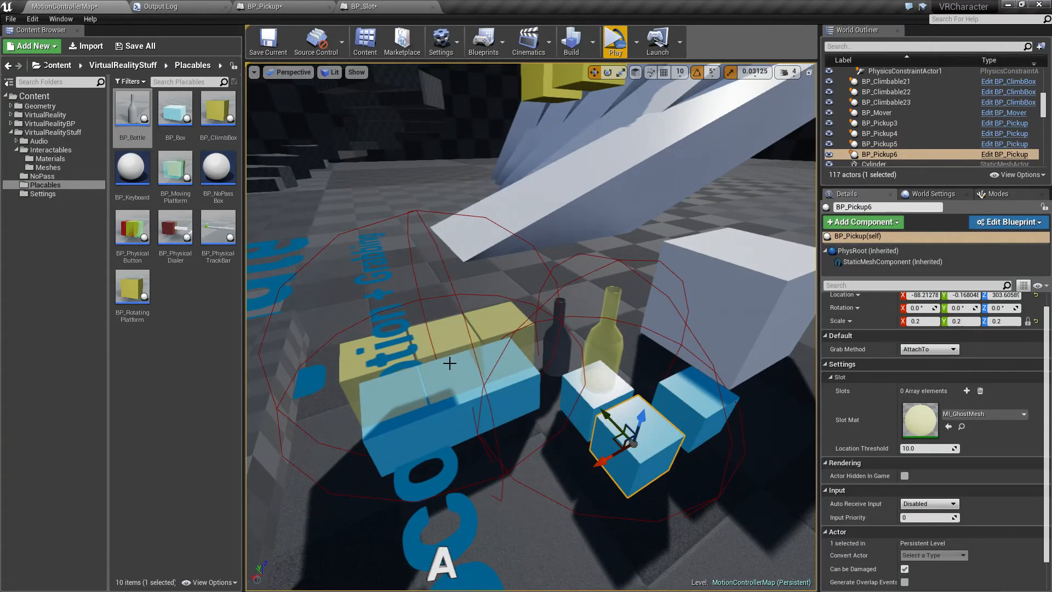
pyautogui.moveTo(460, 357); pyautogui.dragTo(413, 307, button='right')
pyautogui.press('q')
pyautogui.press('w')
pyautogui.press('q')
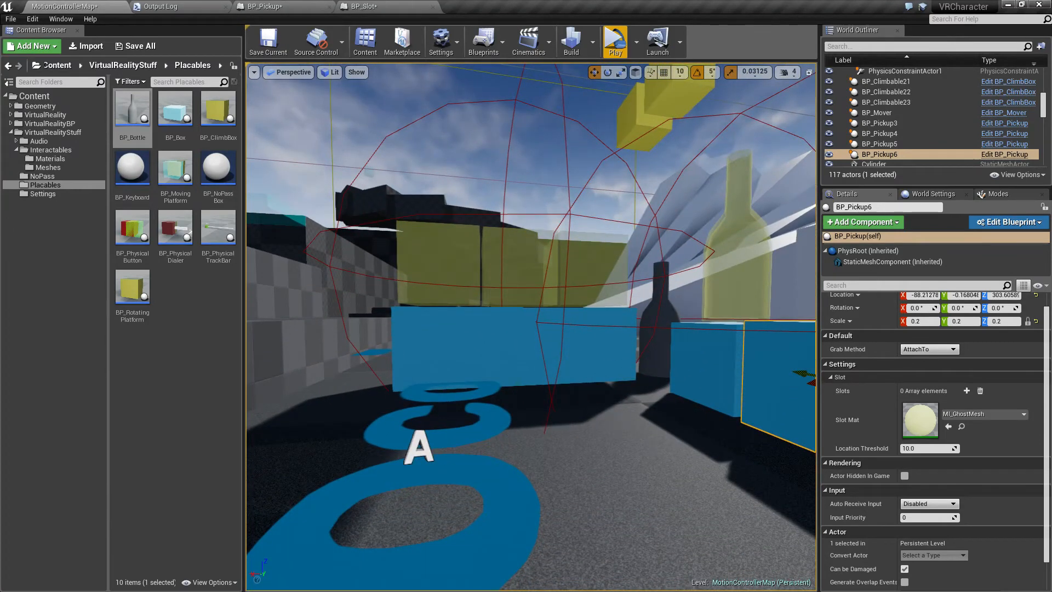
pyautogui.moveTo(414, 307); pyautogui.dragTo(456, 355, button='right')
pyautogui.press('e')
pyautogui.press('e')
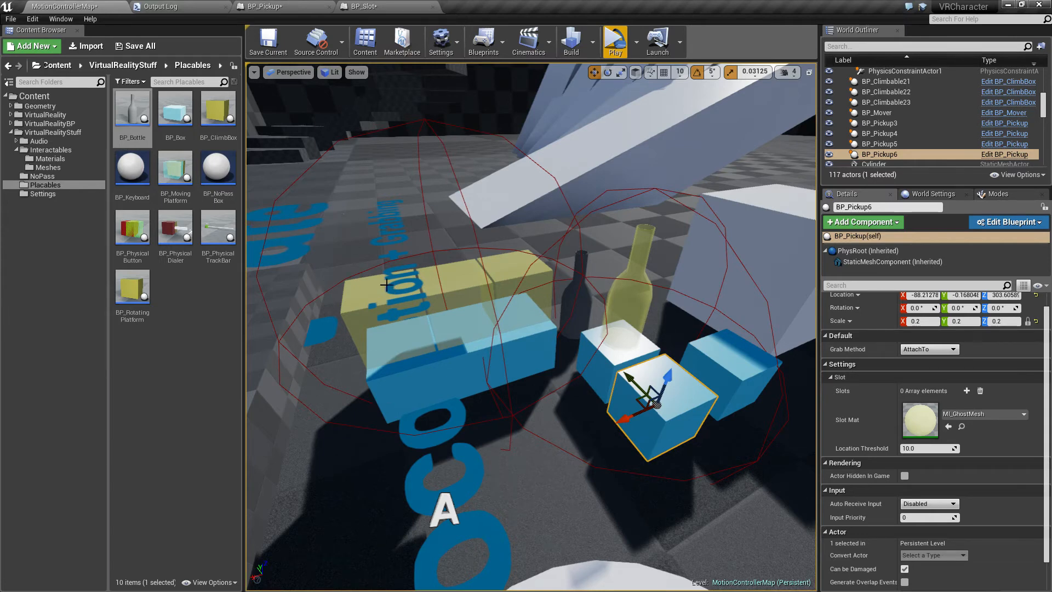
# Move the three small cubes away from the slotted block, placing BP_Pickup4 with its bottle slot at about X -339, Y -15.
pyautogui.moveTo(627, 395); pyautogui.dragTo(568, 321, button='right')
pyautogui.moveTo(573, 317); pyautogui.dragTo(665, 308)
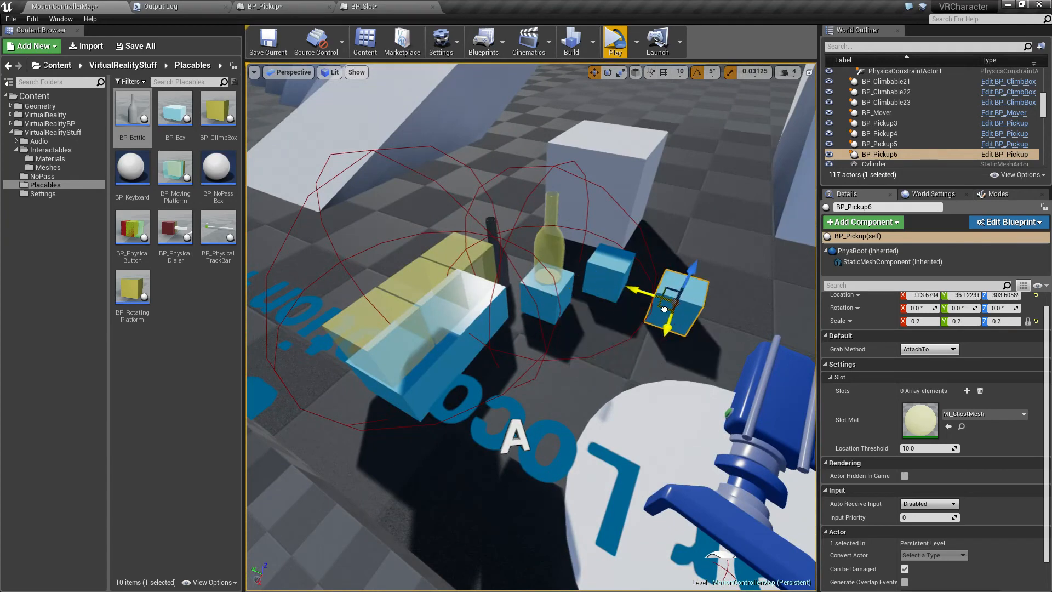
pyautogui.click(602, 269)
pyautogui.moveTo(599, 272); pyautogui.dragTo(664, 255)
pyautogui.click(542, 282)
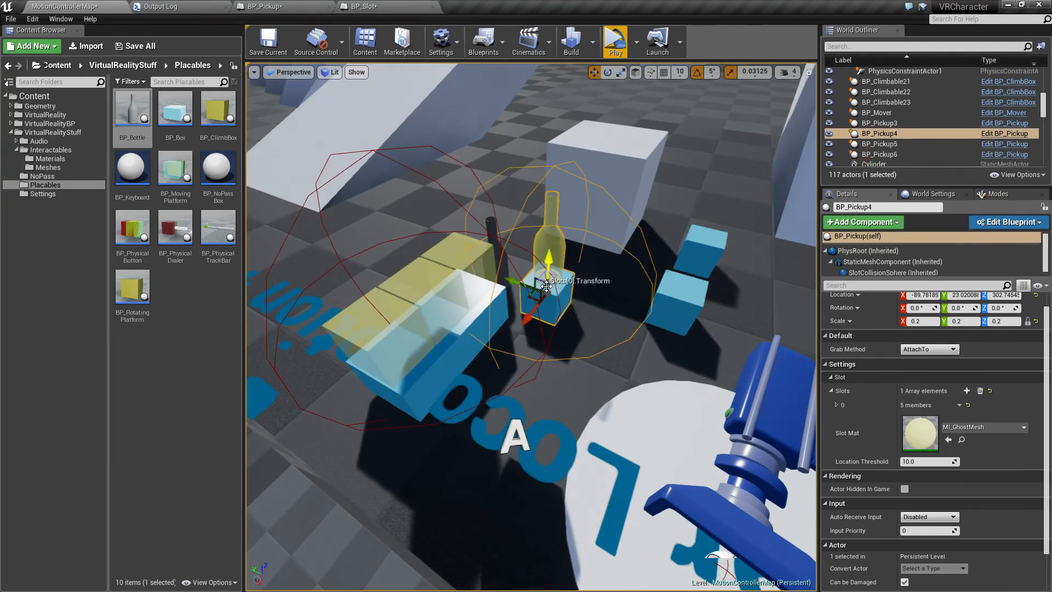
pyautogui.moveTo(528, 296); pyautogui.dragTo(692, 157)
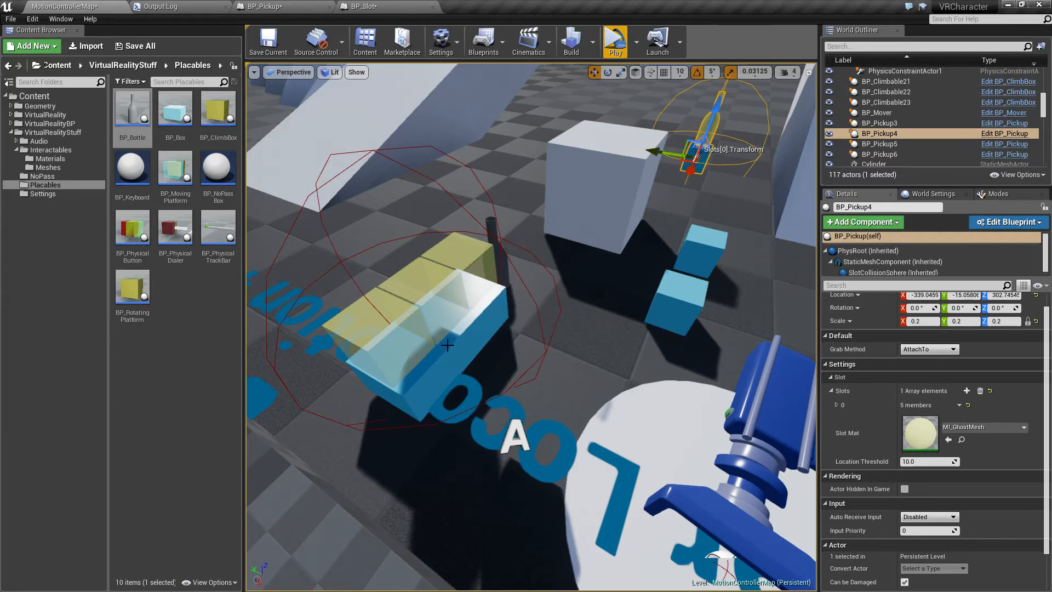
# Reposition BP_Bottle on the floor a short distance to the side of the three-slot block.
pyautogui.moveTo(498, 340); pyautogui.dragTo(323, 334, button='right')
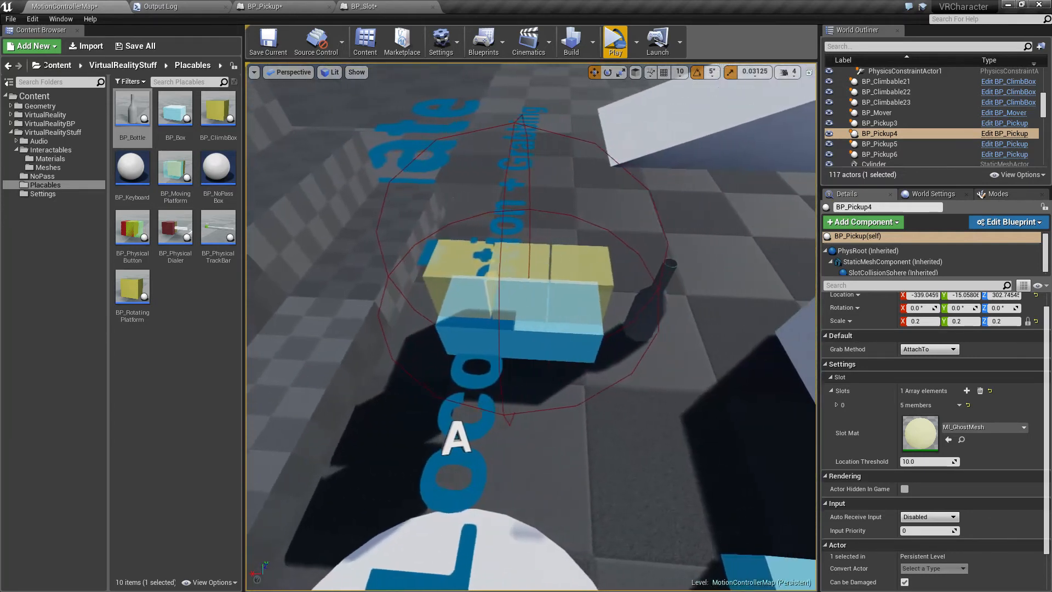
pyautogui.click(645, 313)
pyautogui.moveTo(645, 312); pyautogui.dragTo(699, 326)
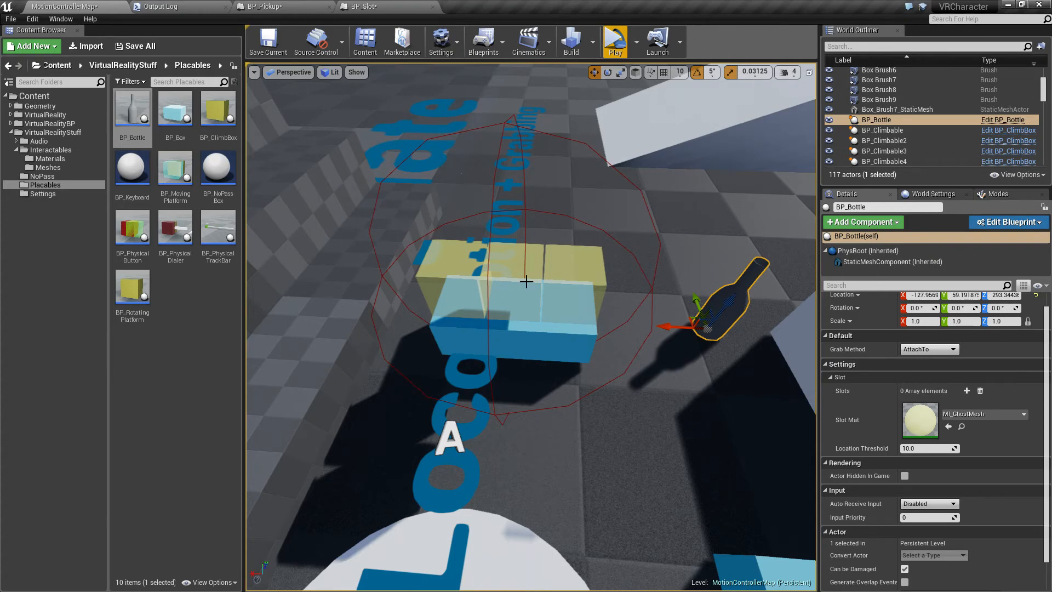
pyautogui.moveTo(681, 317); pyautogui.dragTo(610, 324)
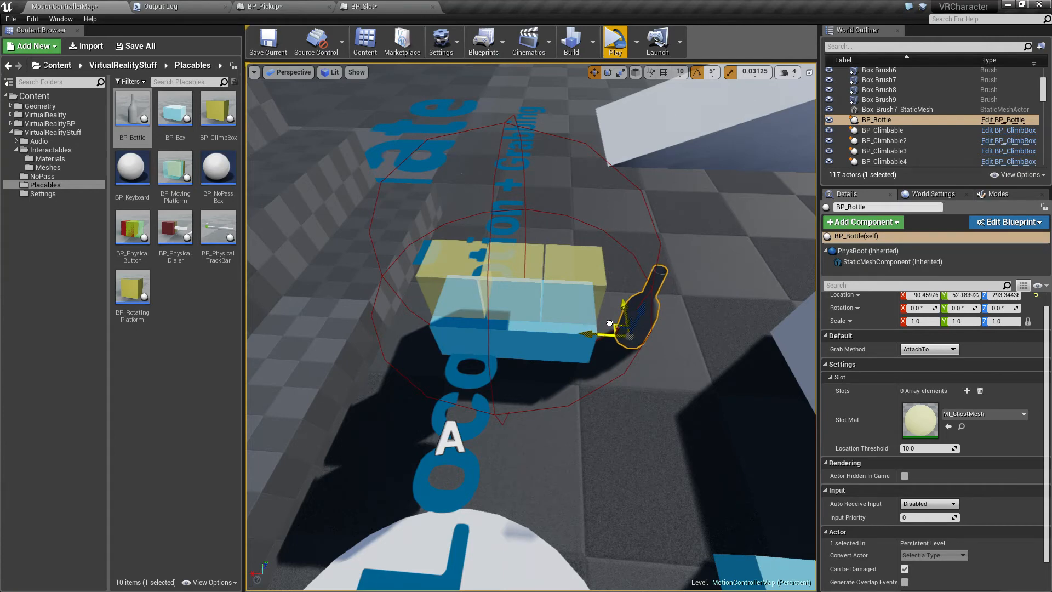
pyautogui.moveTo(610, 323); pyautogui.dragTo(677, 423)
# Bring the small cube BP_Pickup6 back beside the slotted block, at about X -84.5, Y 17.9.
pyautogui.click(735, 561)
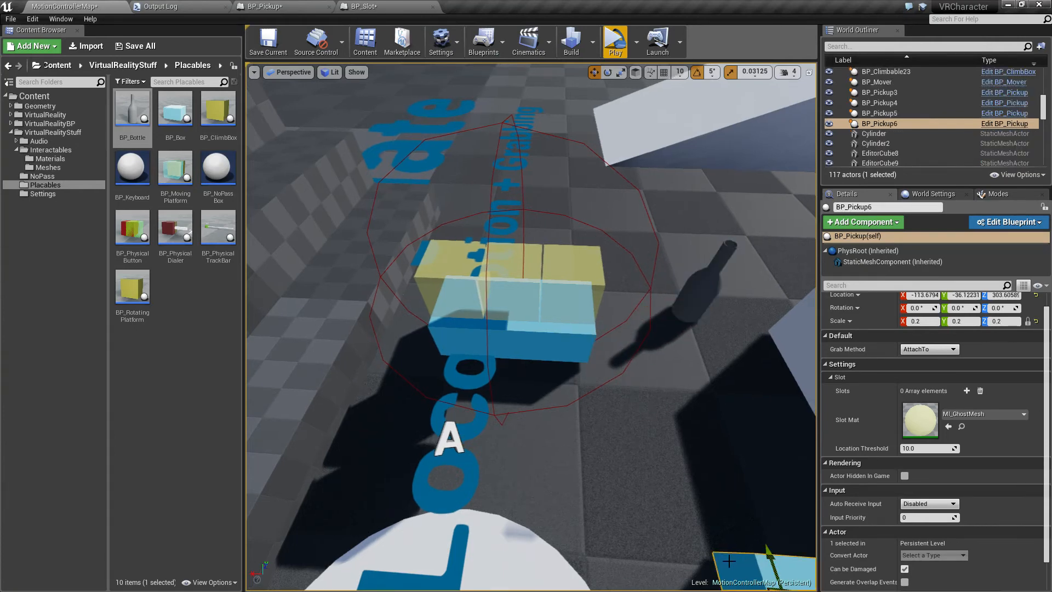
pyautogui.moveTo(728, 562); pyautogui.dragTo(752, 589, button='right')
pyautogui.moveTo(685, 411); pyautogui.dragTo(558, 303)
pyautogui.press('a')
pyautogui.moveTo(466, 297); pyautogui.dragTo(566, 293, button='right')
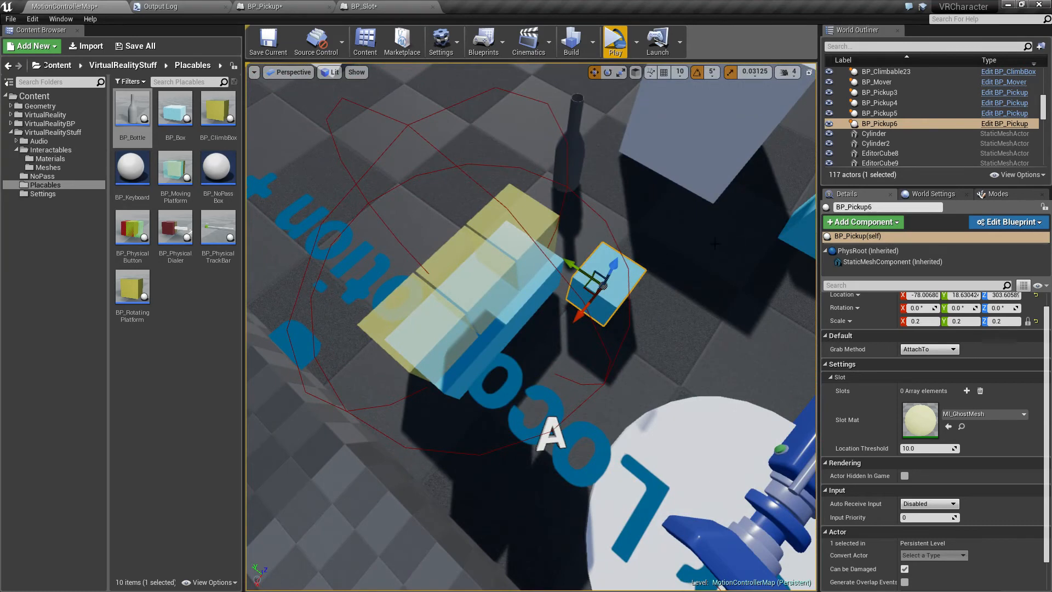
pyautogui.moveTo(586, 284)
pyautogui.mouseDown()
pyautogui.moveTo(554, 317)
pyautogui.moveTo(583, 277)
pyautogui.moveTo(601, 278)
pyautogui.mouseUp()
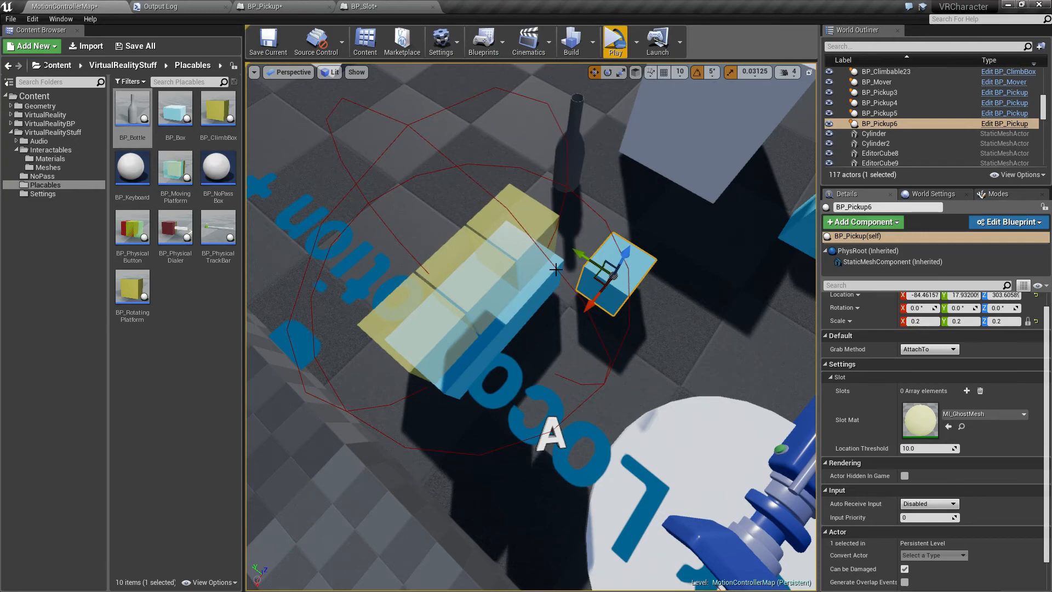
# Review the new arrangement of cubes and bottle, and select the three-slot block BP_Pickup3 for a closer look at its slots.
pyautogui.moveTo(552, 262); pyautogui.dragTo(463, 156, button='right')
pyautogui.press('e')
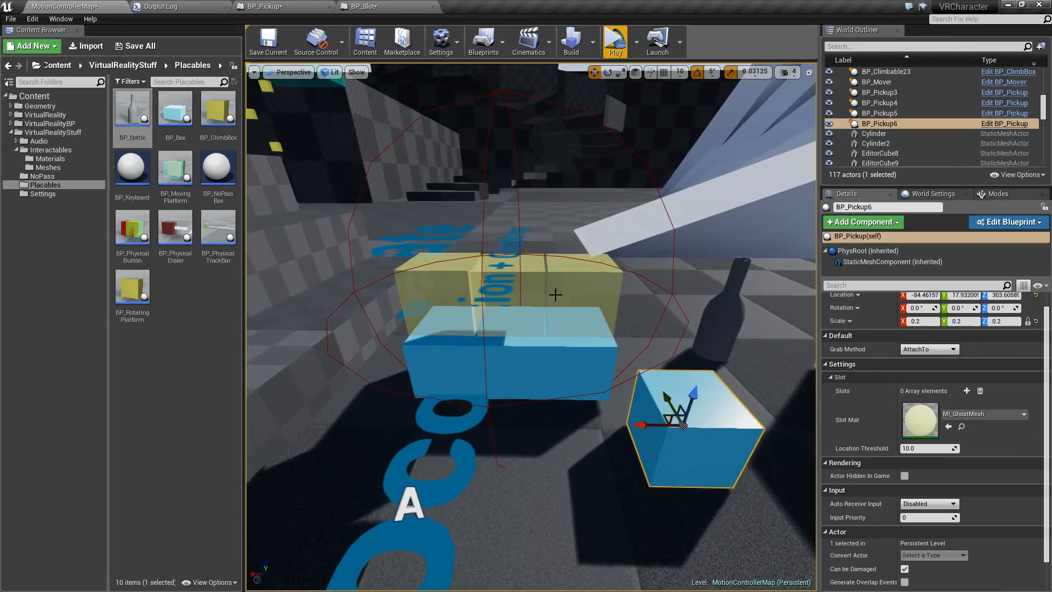
pyautogui.press('a')
pyautogui.moveTo(421, 242); pyautogui.dragTo(573, 305, button='right')
pyautogui.press('s')
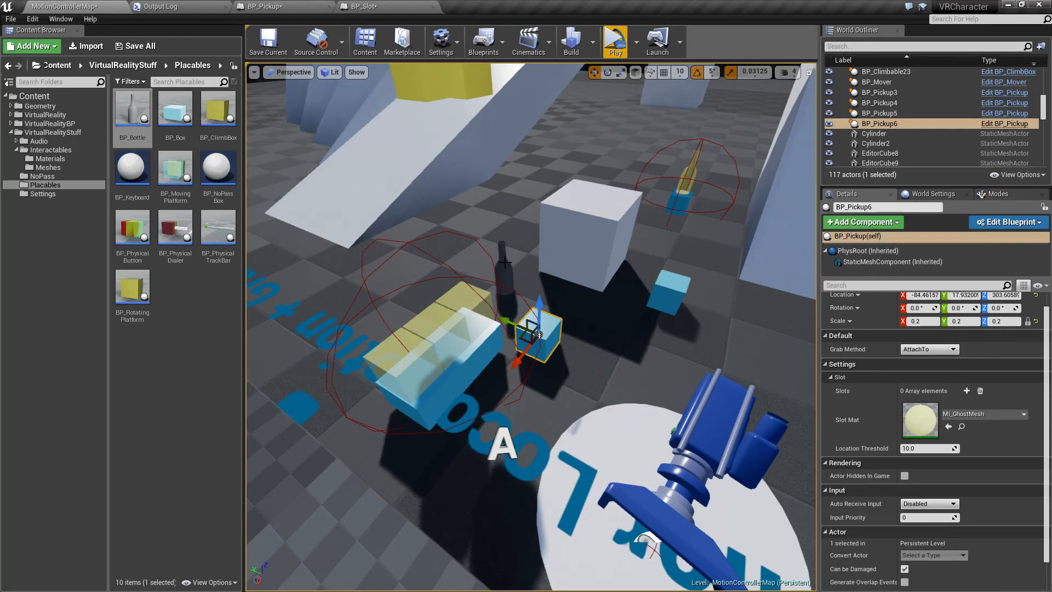
pyautogui.moveTo(505, 263); pyautogui.dragTo(504, 263, button='right')
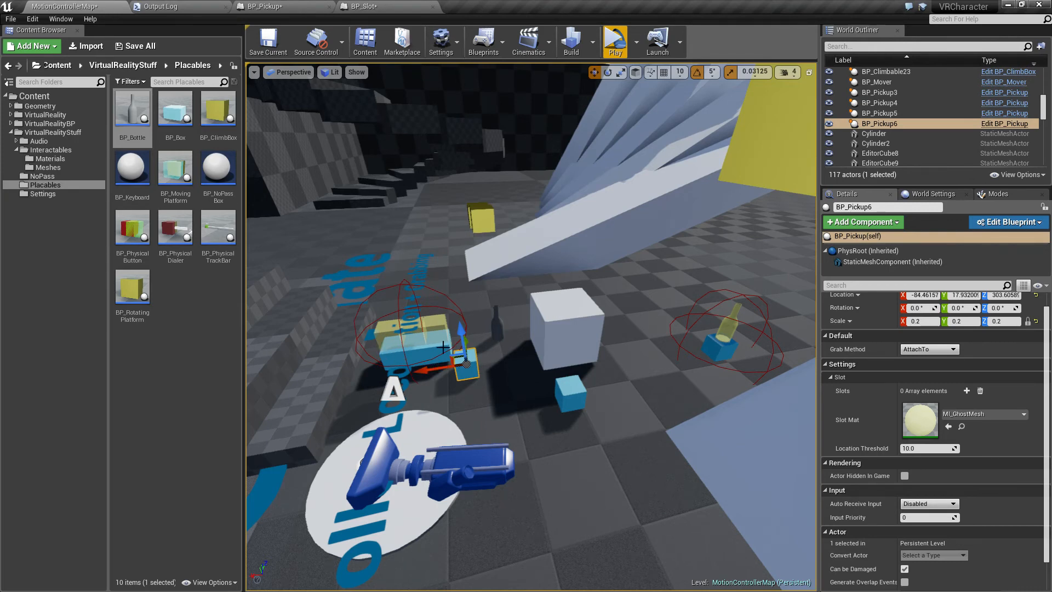
pyautogui.click(433, 327)
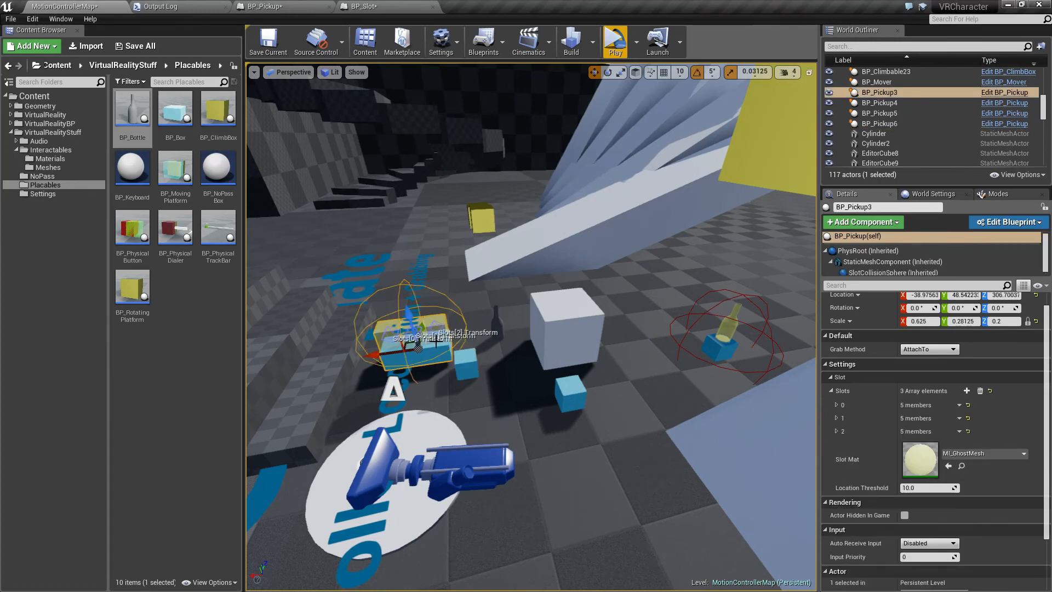
pyautogui.moveTo(432, 328); pyautogui.dragTo(484, 376, button='right')
pyautogui.press('w')
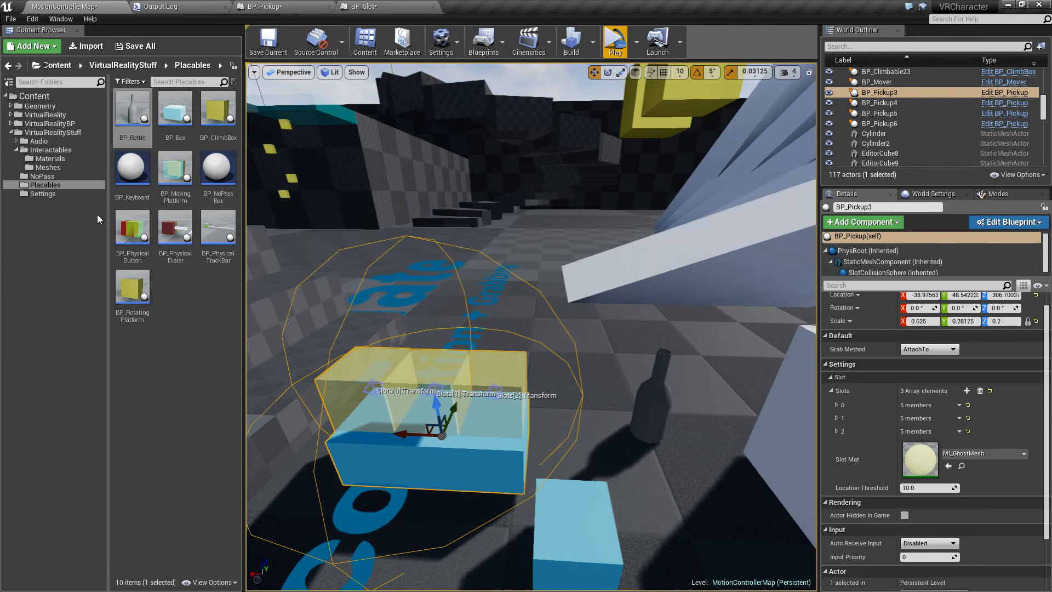
# Open the BP_Pickup blueprint from the Interactables folder.
pyautogui.click(51, 149)
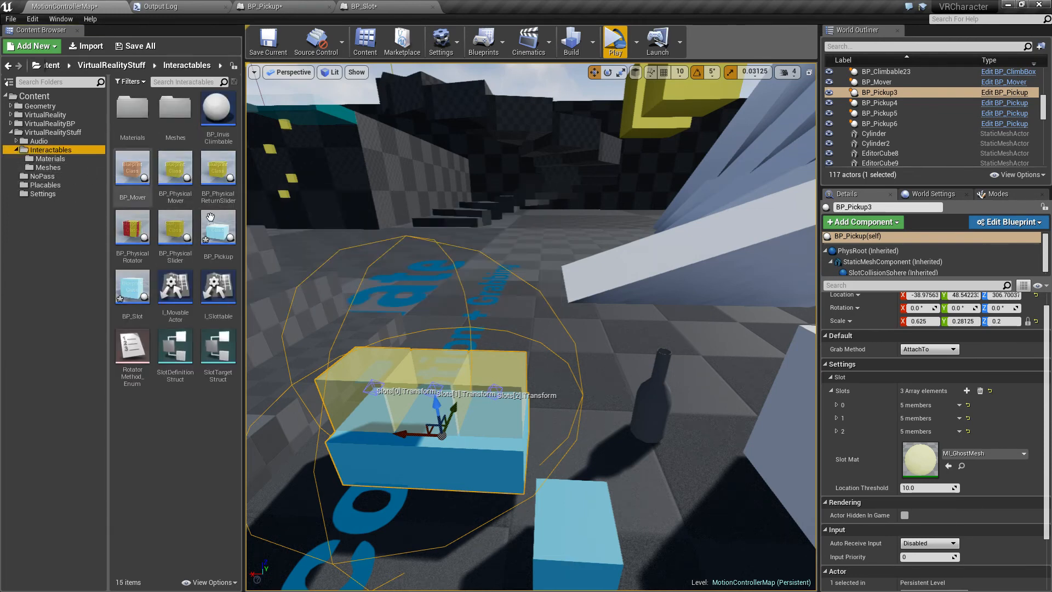
pyautogui.click(219, 230)
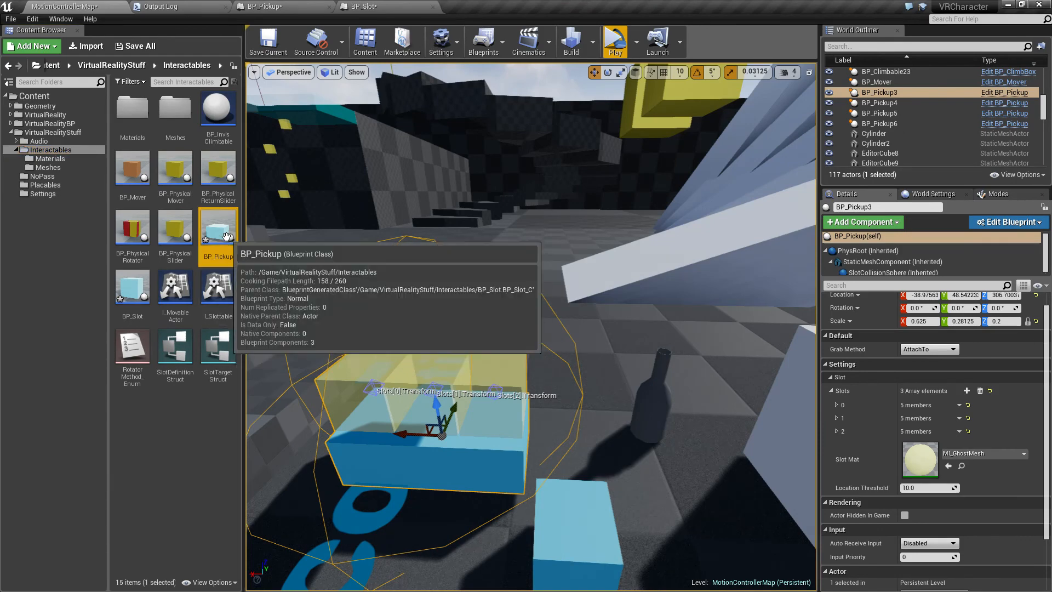
pyautogui.moveTo(424, 385); pyautogui.dragTo(504, 383, button='right')
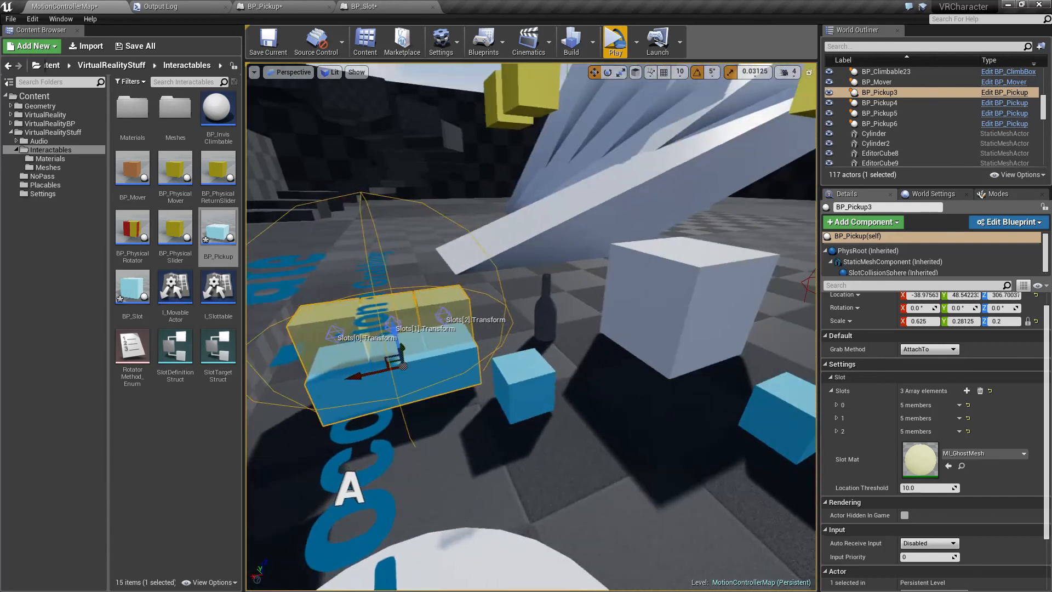
pyautogui.doubleClick(216, 228)
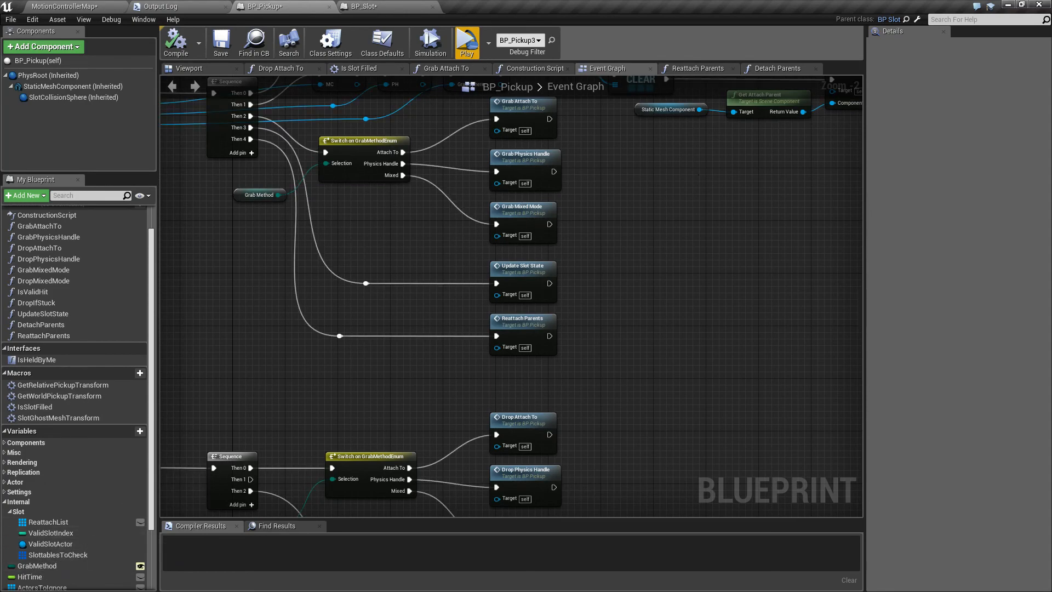
# Examine the slot logic in the BP_Pickup Event Graph, from the IsSlotFilled check to Set Visibility, plus the grab and drop sequences.
pyautogui.moveTo(526, 196); pyautogui.dragTo(348, 554, button='right')
pyautogui.moveTo(511, 297); pyautogui.dragTo(487, 341, button='right')
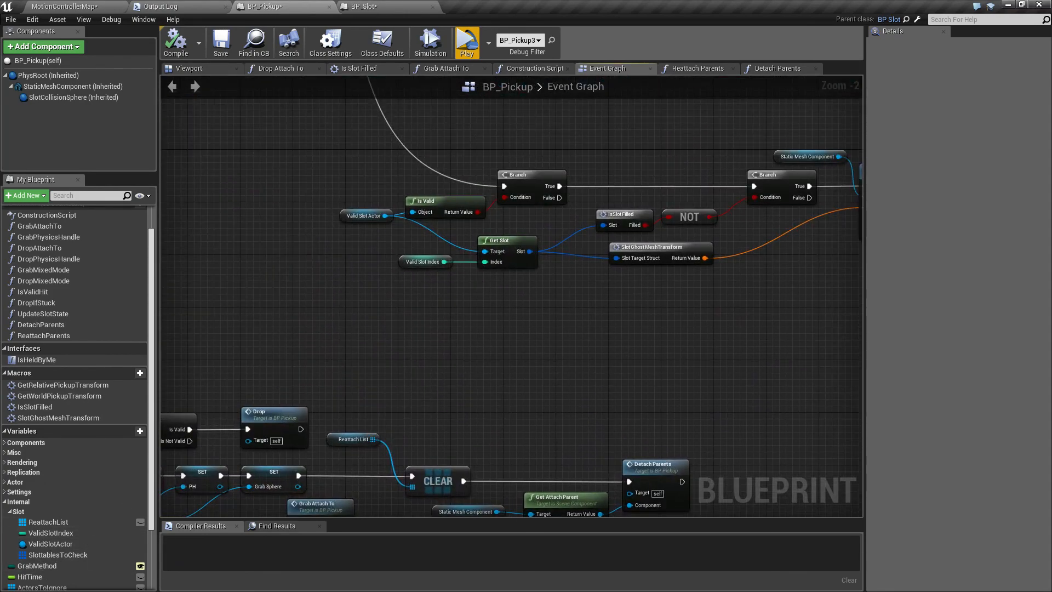
pyautogui.moveTo(444, 265); pyautogui.dragTo(334, 299, button='right')
pyautogui.click(505, 251)
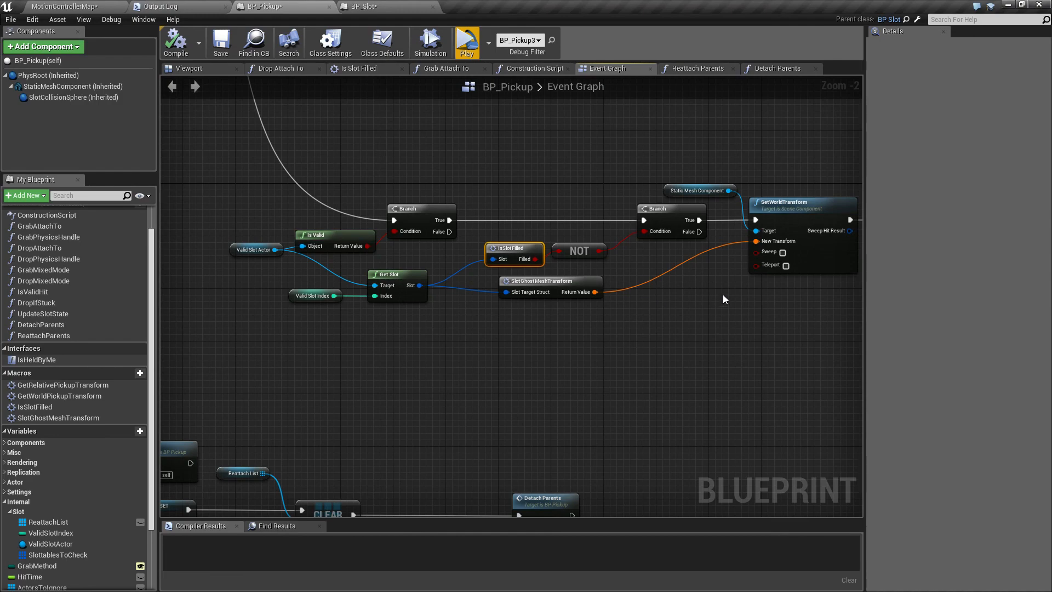
pyautogui.moveTo(723, 294); pyautogui.dragTo(360, 344, button='right')
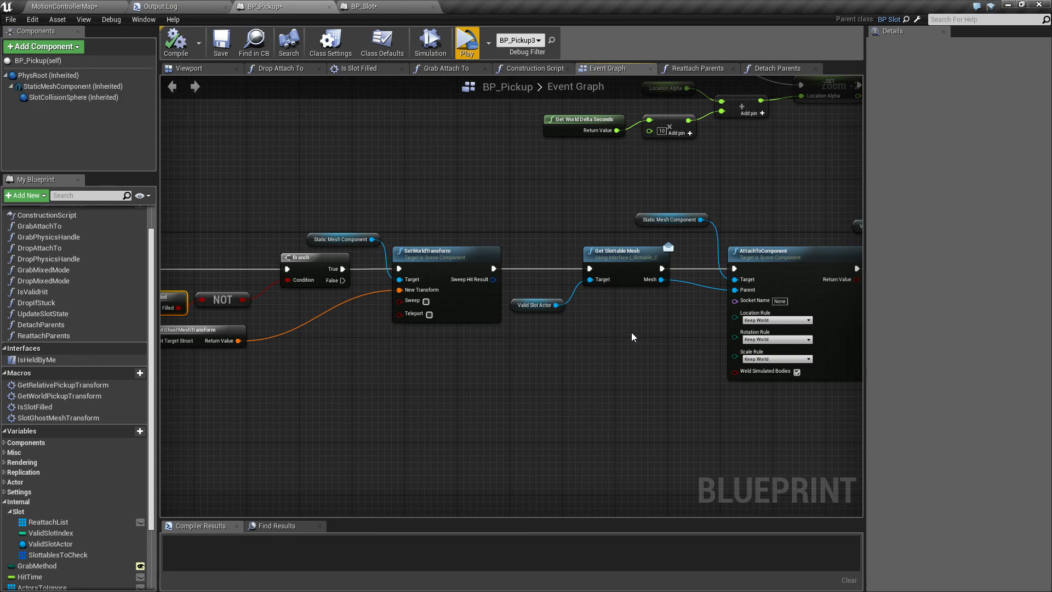
pyautogui.moveTo(632, 332); pyautogui.dragTo(89, 385, button='right')
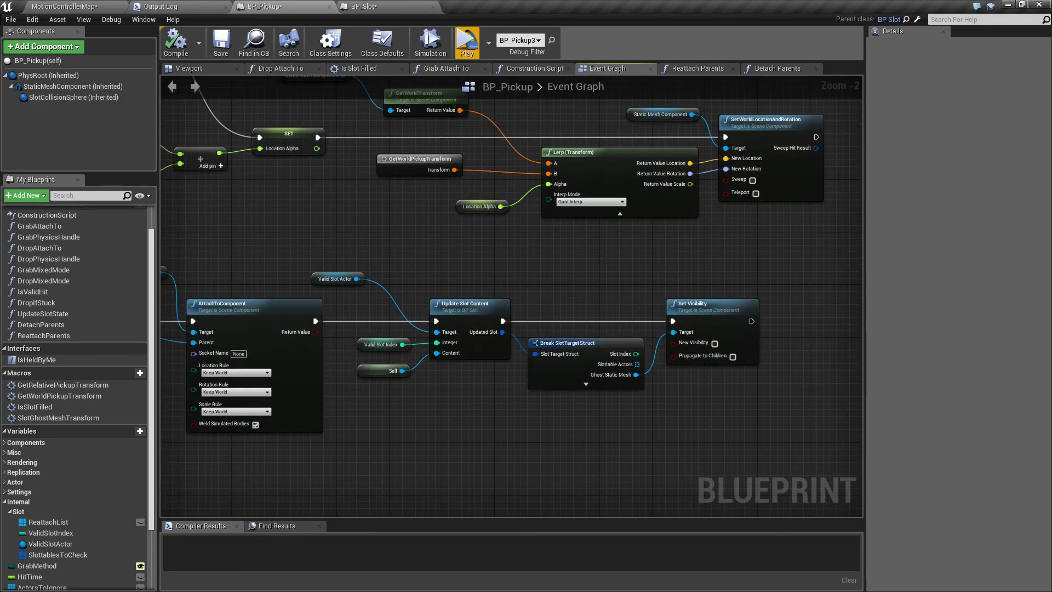
pyautogui.moveTo(511, 230); pyautogui.dragTo(598, 440, button='right')
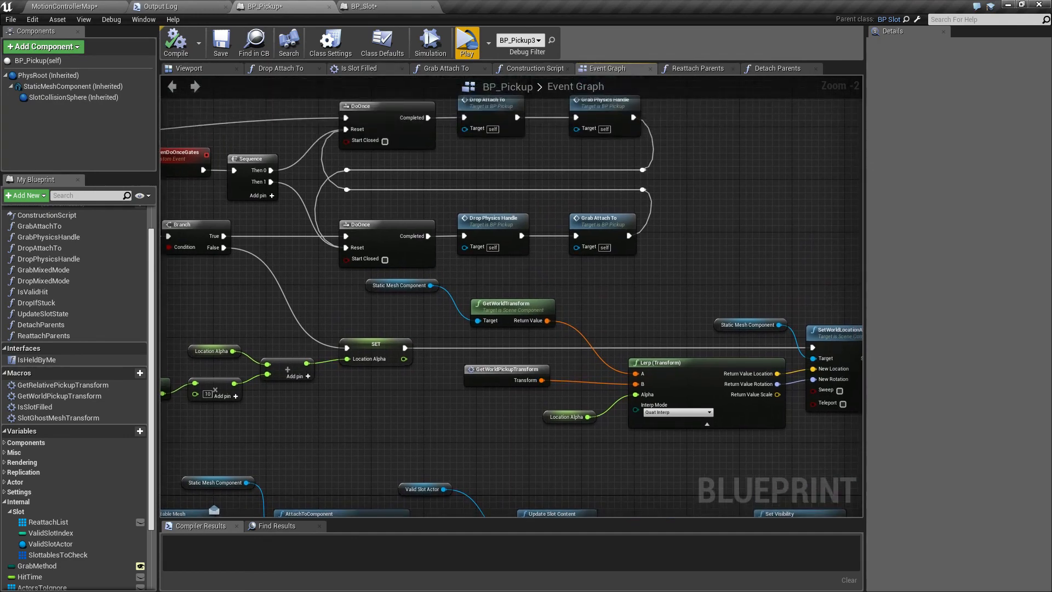
pyautogui.moveTo(142, 585); pyautogui.dragTo(1005, 218, button='right')
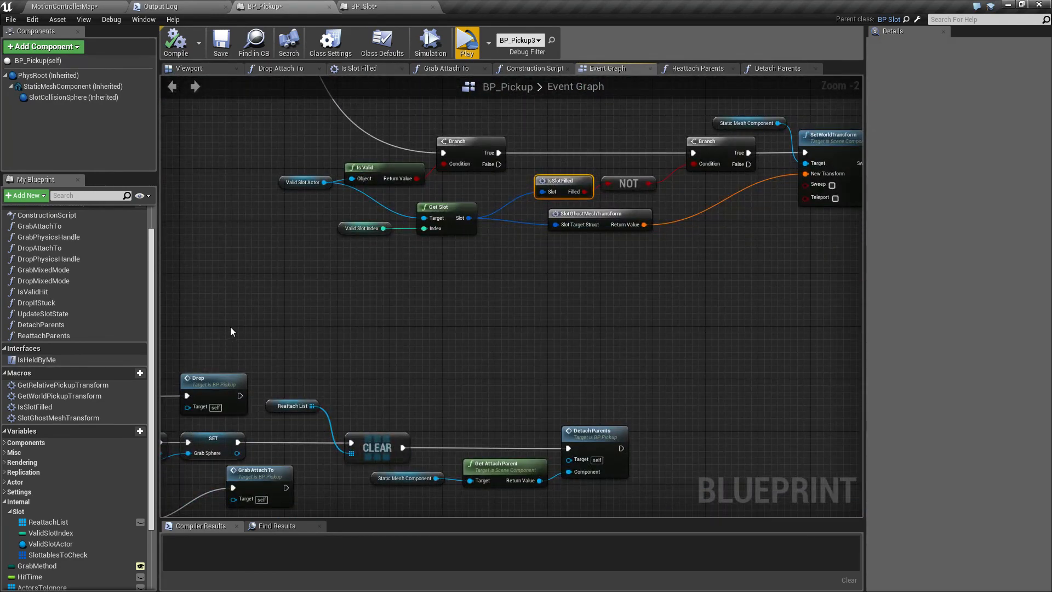
pyautogui.moveTo(232, 329); pyautogui.dragTo(353, 75, button='right')
pyautogui.moveTo(268, 376); pyautogui.dragTo(366, 176, button='right')
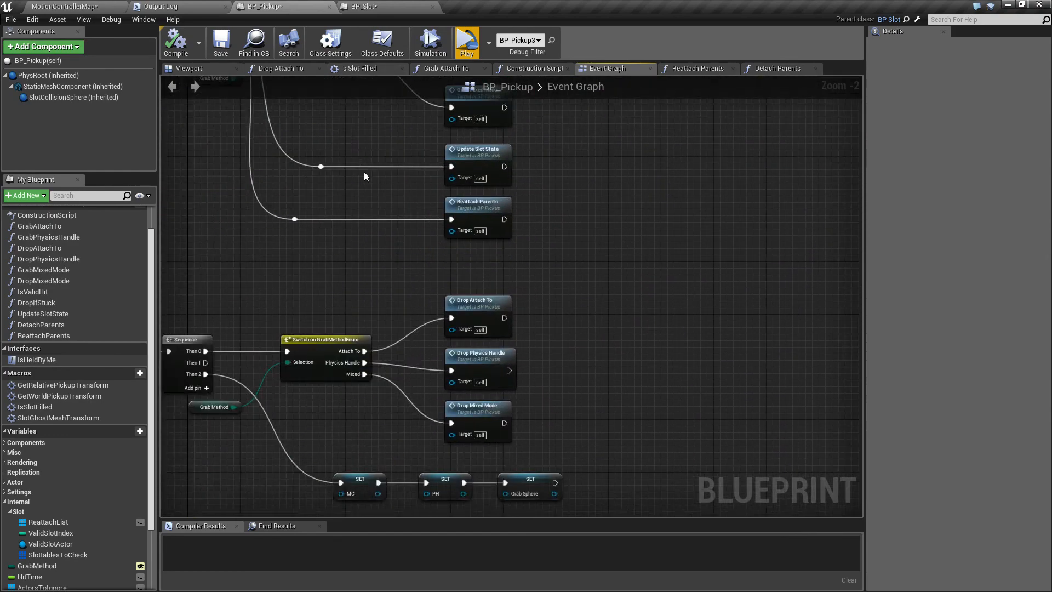